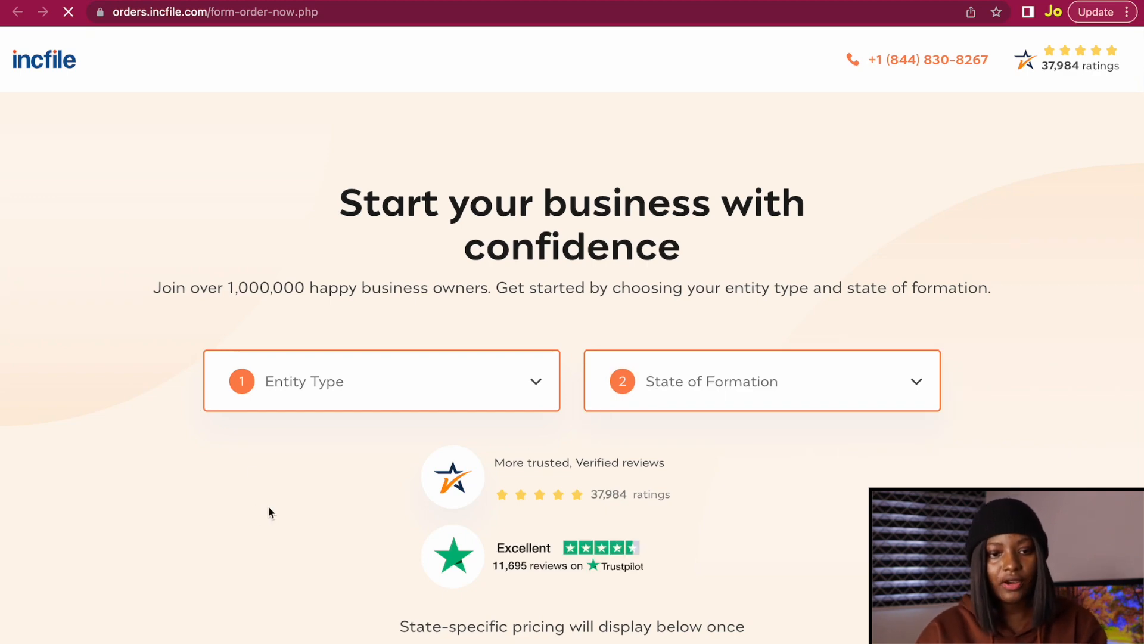
Scroll up to the top of the order form with the entity type and state fields.
{"action": "scroll", "coordinate": [268, 510], "scroll_direction": "up", "scroll_amount": 3}
Choose LLC as the entity type and New Mexico as the state of formation.
{"action": "left_click", "coordinate": [428, 332]}
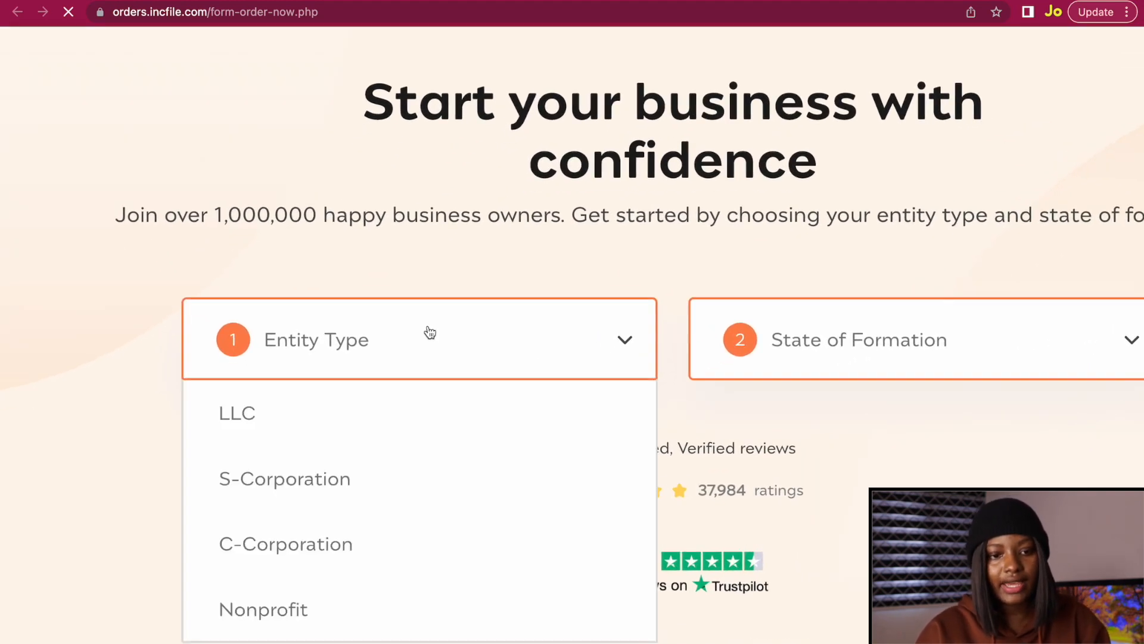
{"action": "left_click", "coordinate": [343, 404]}
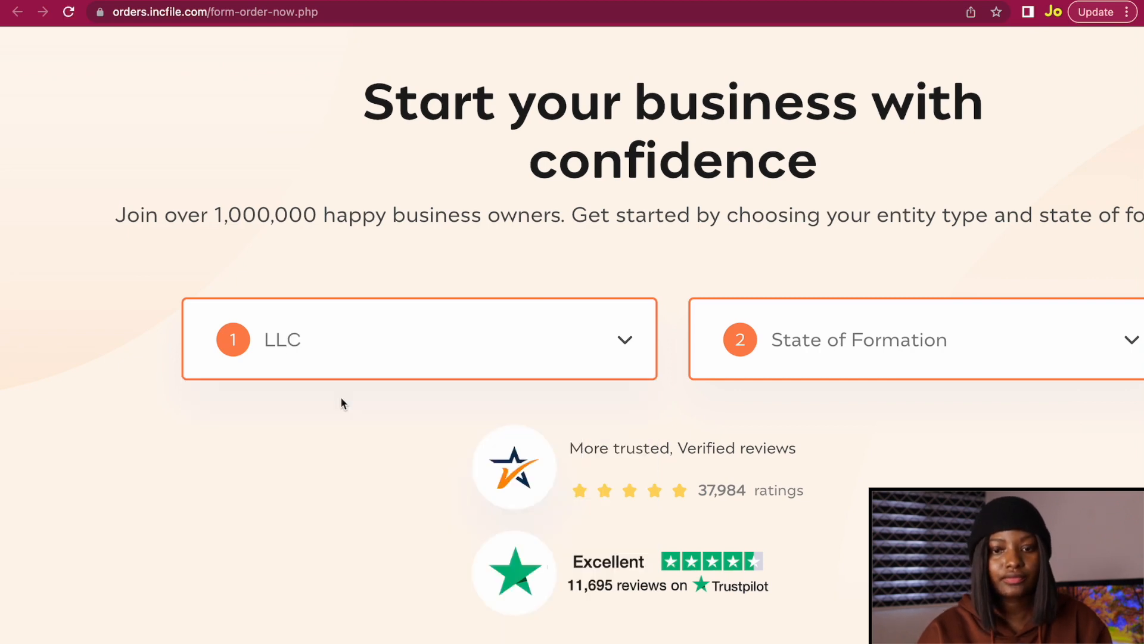
{"action": "left_click", "coordinate": [722, 354]}
{"action": "scroll", "coordinate": [709, 417], "scroll_direction": "down", "scroll_amount": 1}
{"action": "scroll", "coordinate": [709, 417], "scroll_direction": "up", "scroll_amount": 1}
{"action": "scroll", "coordinate": [802, 307], "scroll_direction": "down", "scroll_amount": 2}
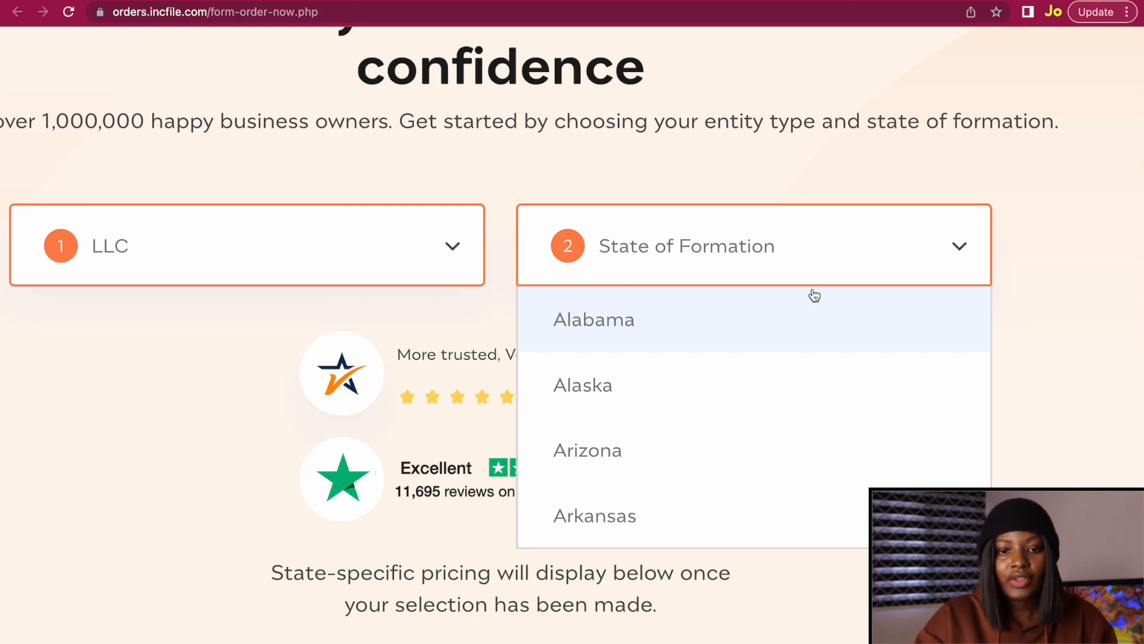
{"action": "scroll", "coordinate": [712, 376], "scroll_direction": "down", "scroll_amount": 5}
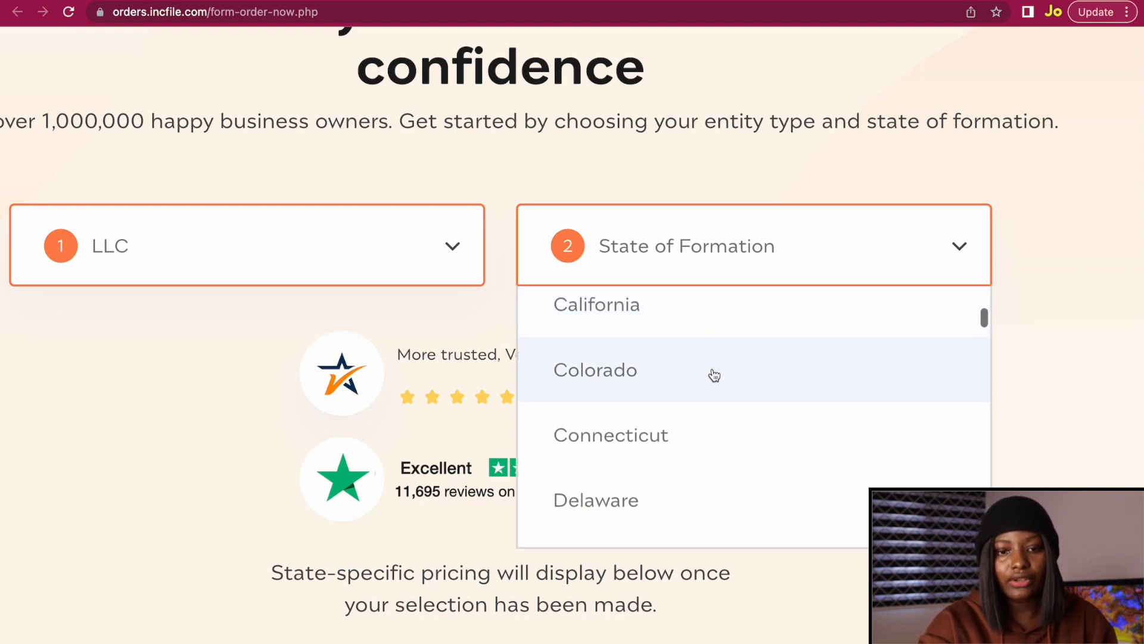
{"action": "scroll", "coordinate": [710, 433], "scroll_direction": "down", "scroll_amount": 10}
{"action": "scroll", "coordinate": [709, 433], "scroll_direction": "down", "scroll_amount": 8}
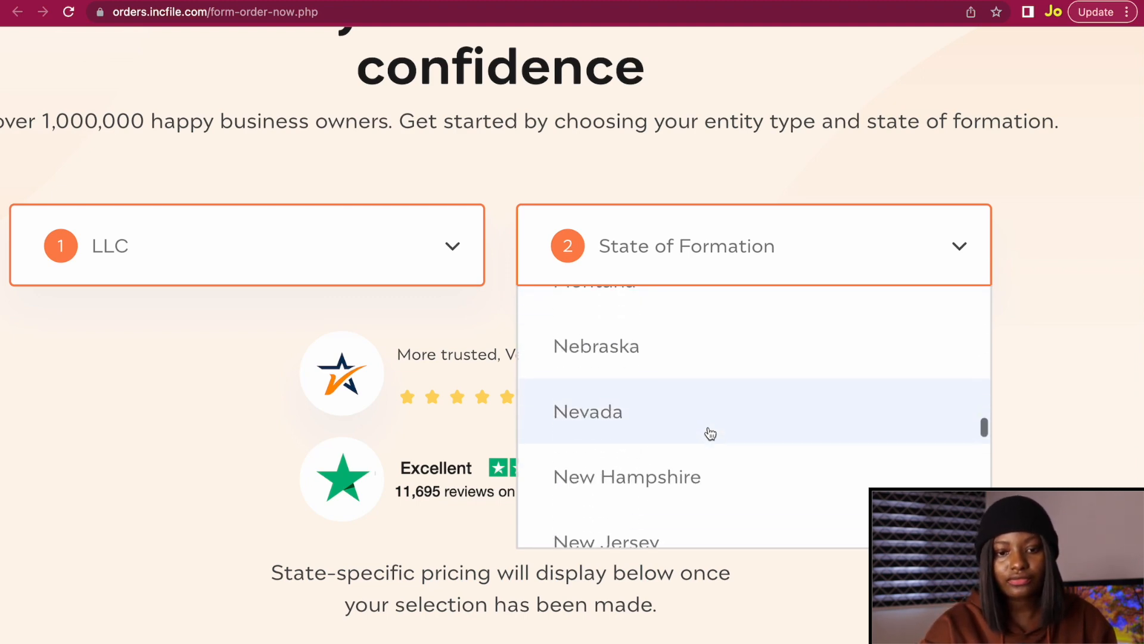
{"action": "left_click", "coordinate": [721, 378]}
{"action": "scroll", "coordinate": [720, 376], "scroll_direction": "down", "scroll_amount": 15}
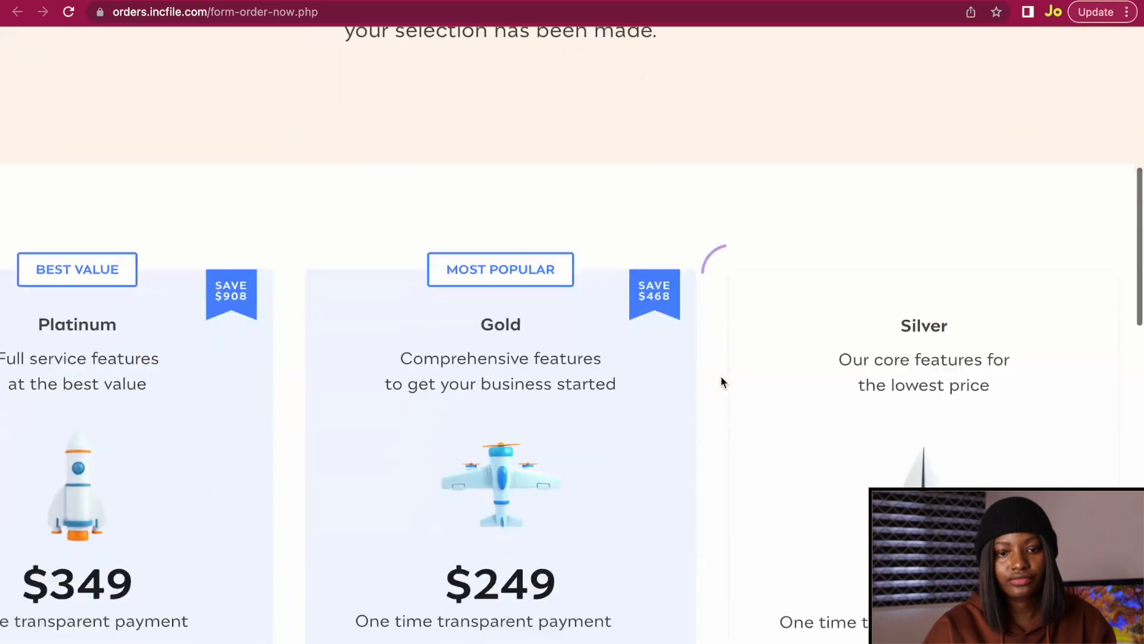
{"action": "scroll", "coordinate": [720, 376], "scroll_direction": "up", "scroll_amount": 2}
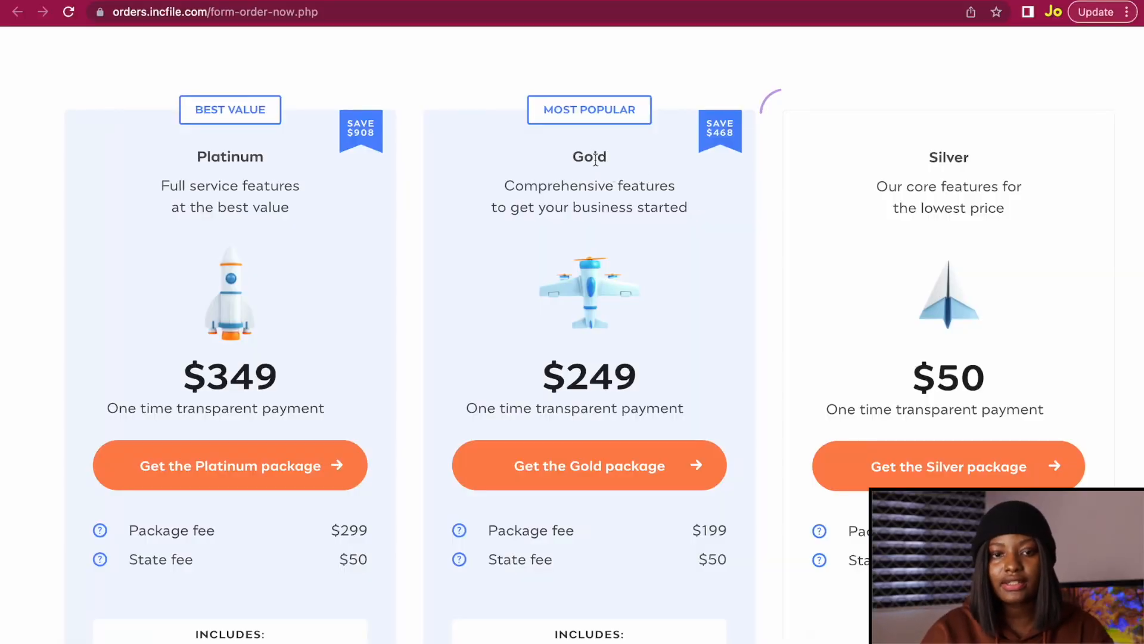
{"action": "scroll", "coordinate": [592, 155], "scroll_direction": "up", "scroll_amount": 5}
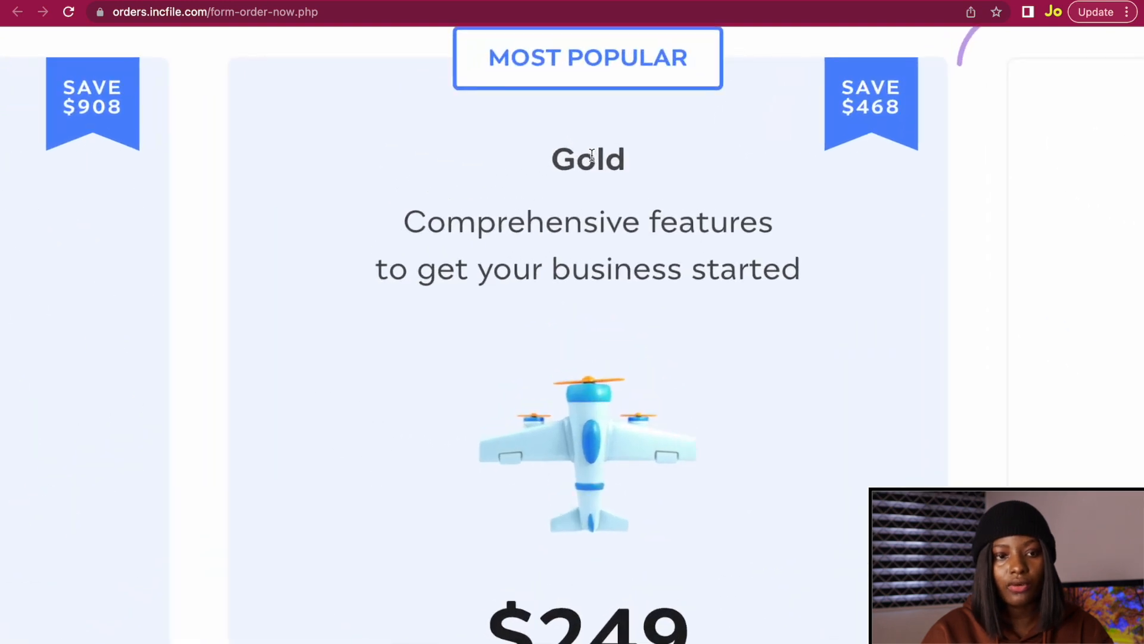
{"action": "scroll", "coordinate": [591, 156], "scroll_direction": "left", "scroll_amount": 5}
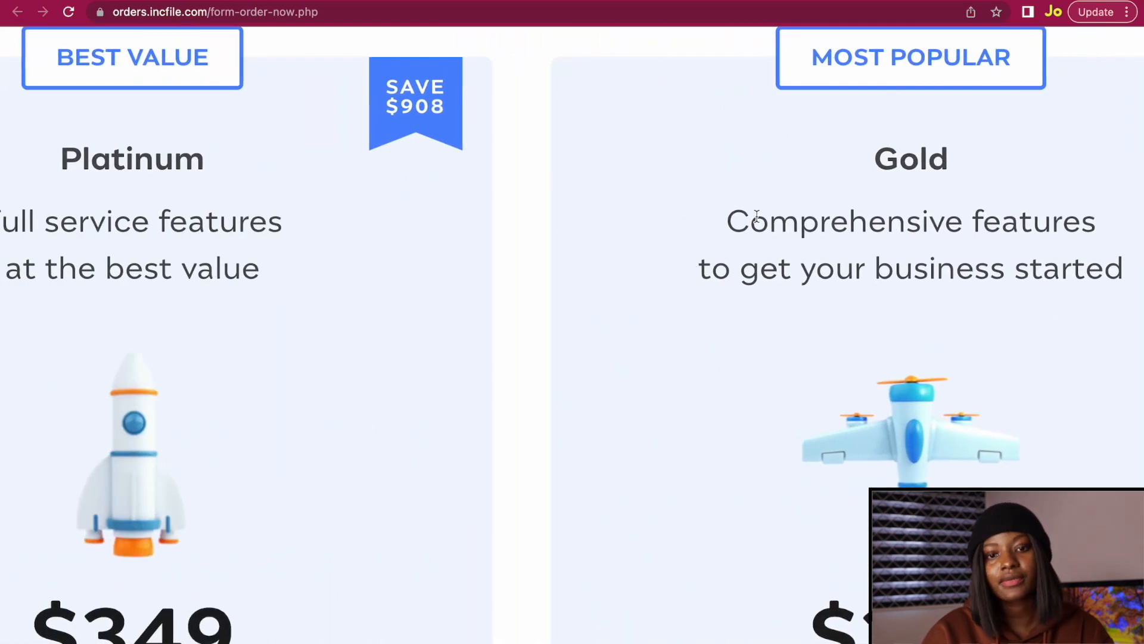
{"action": "scroll", "coordinate": [756, 216], "scroll_direction": "down", "scroll_amount": 5}
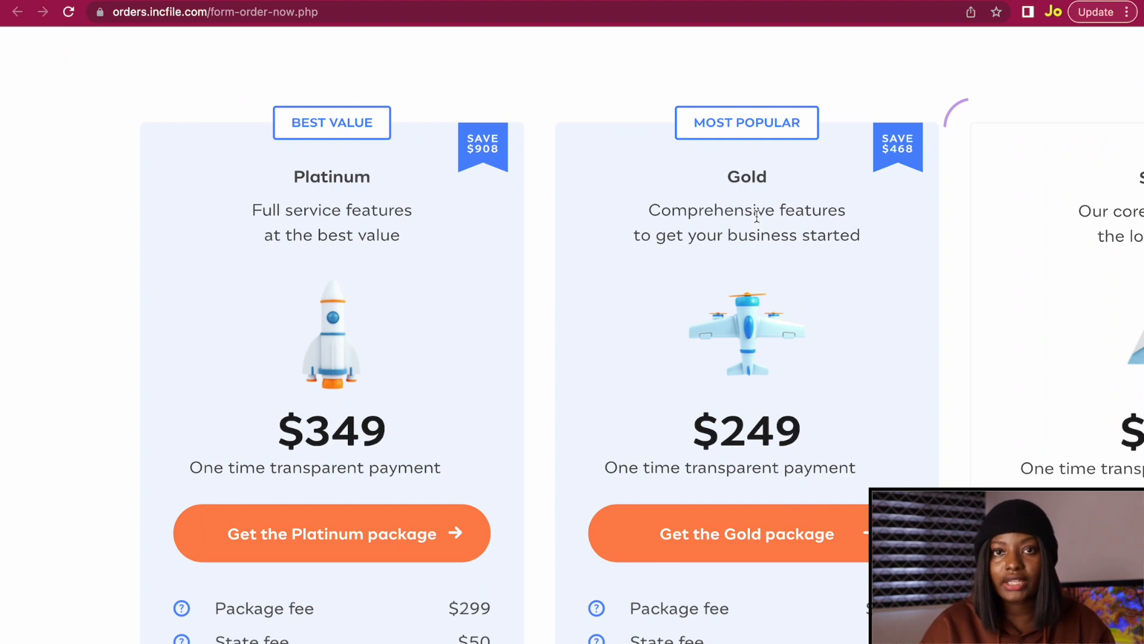
{"action": "scroll", "coordinate": [756, 215], "scroll_direction": "down", "scroll_amount": 10}
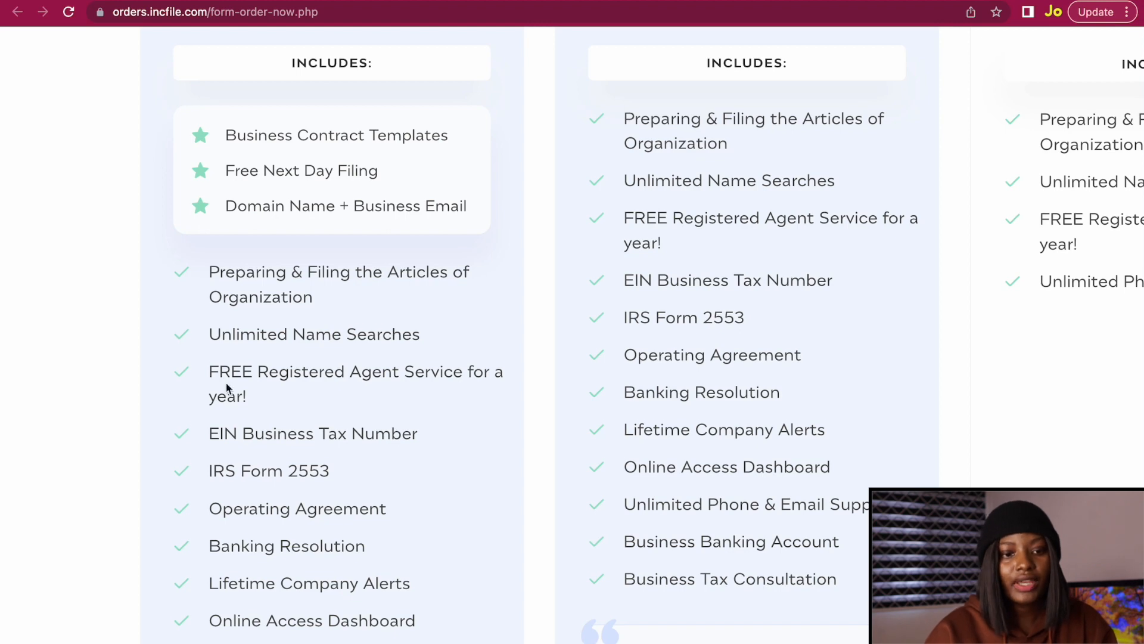
{"action": "scroll", "coordinate": [227, 388], "scroll_direction": "down", "scroll_amount": 1}
{"action": "left_click_drag", "start_coordinate": [209, 386], "coordinate": [418, 386]}
{"action": "left_click", "coordinate": [463, 526]}
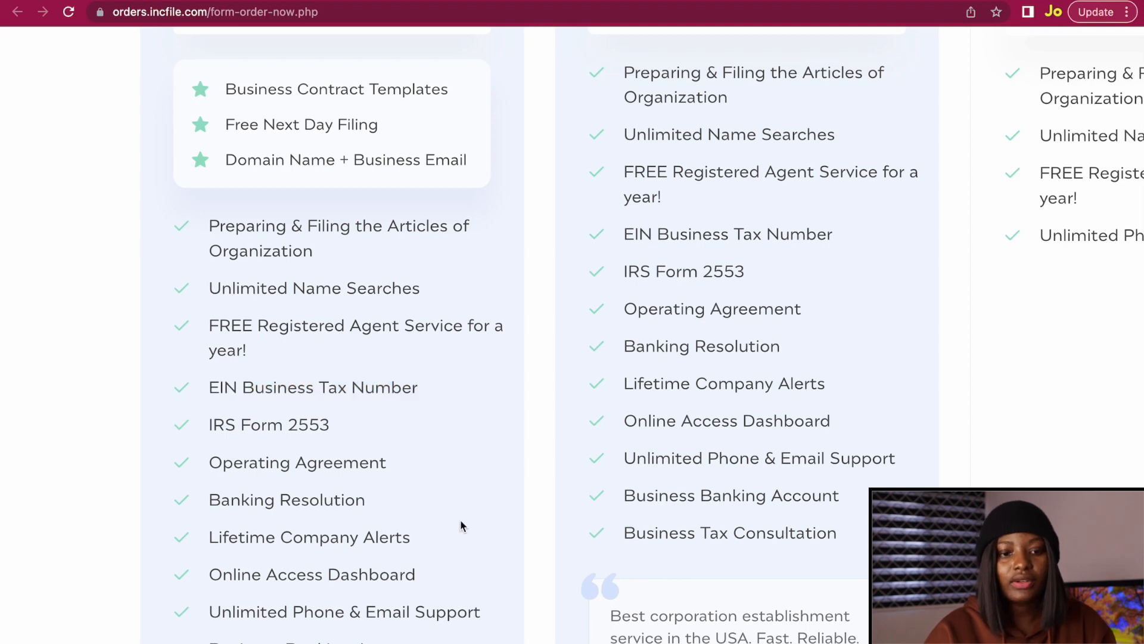
{"action": "scroll", "coordinate": [463, 526], "scroll_direction": "down", "scroll_amount": 2}
{"action": "scroll", "coordinate": [723, 294], "scroll_direction": "up", "scroll_amount": 3}
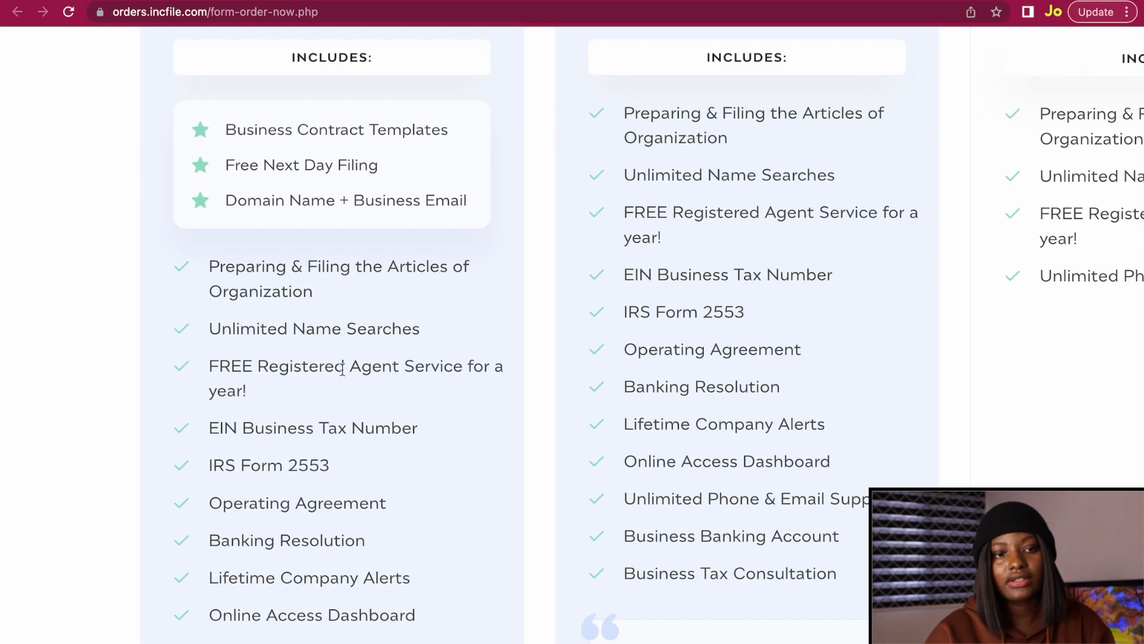
{"action": "scroll", "coordinate": [342, 369], "scroll_direction": "down", "scroll_amount": 1}
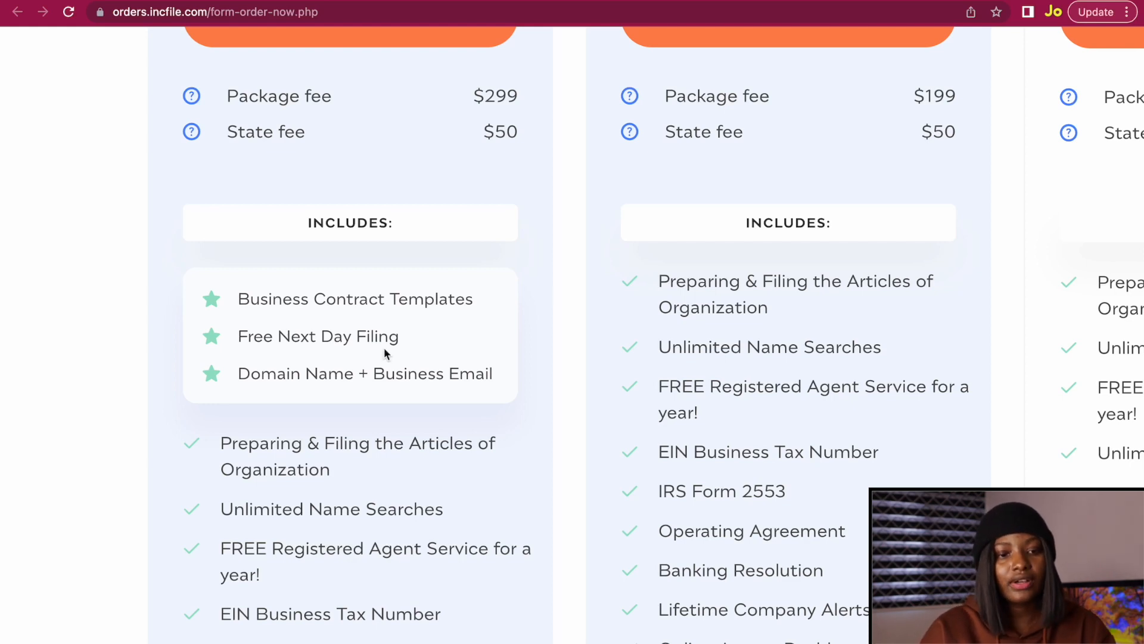
{"action": "scroll", "coordinate": [320, 354], "scroll_direction": "up", "scroll_amount": 3}
{"action": "scroll", "coordinate": [320, 348], "scroll_direction": "up", "scroll_amount": 1}
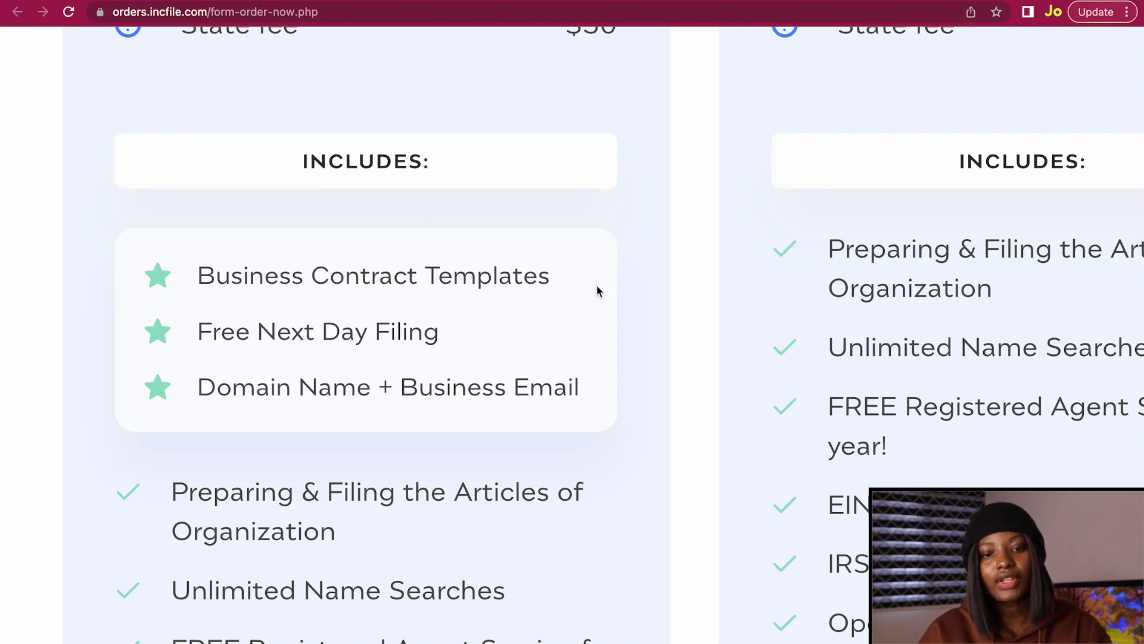
{"action": "scroll", "coordinate": [598, 286], "scroll_direction": "down", "scroll_amount": 5}
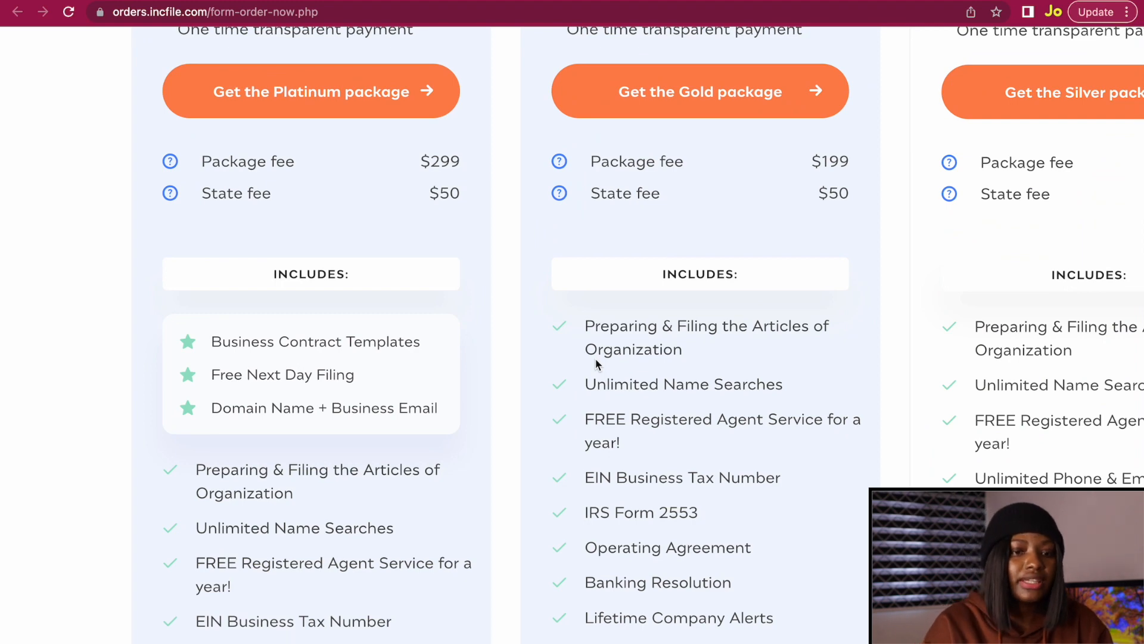
{"action": "scroll", "coordinate": [320, 411], "scroll_direction": "up", "scroll_amount": 5}
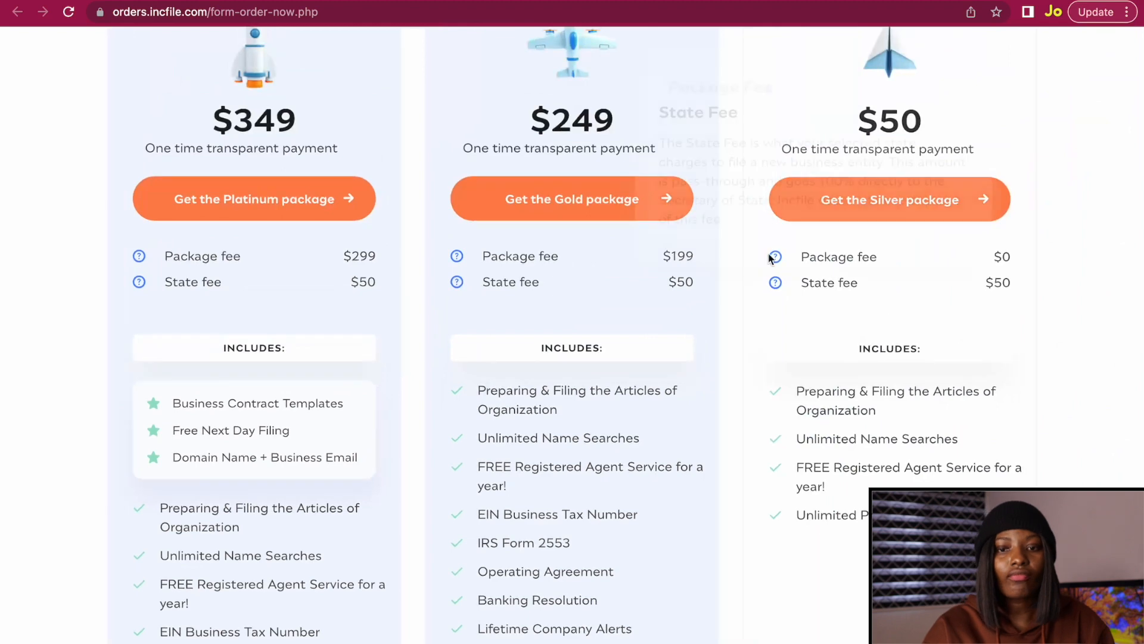
{"action": "scroll", "coordinate": [769, 258], "scroll_direction": "up", "scroll_amount": 4}
{"action": "scroll", "coordinate": [692, 304], "scroll_direction": "down", "scroll_amount": 2}
{"action": "scroll", "coordinate": [838, 217], "scroll_direction": "up", "scroll_amount": 2}
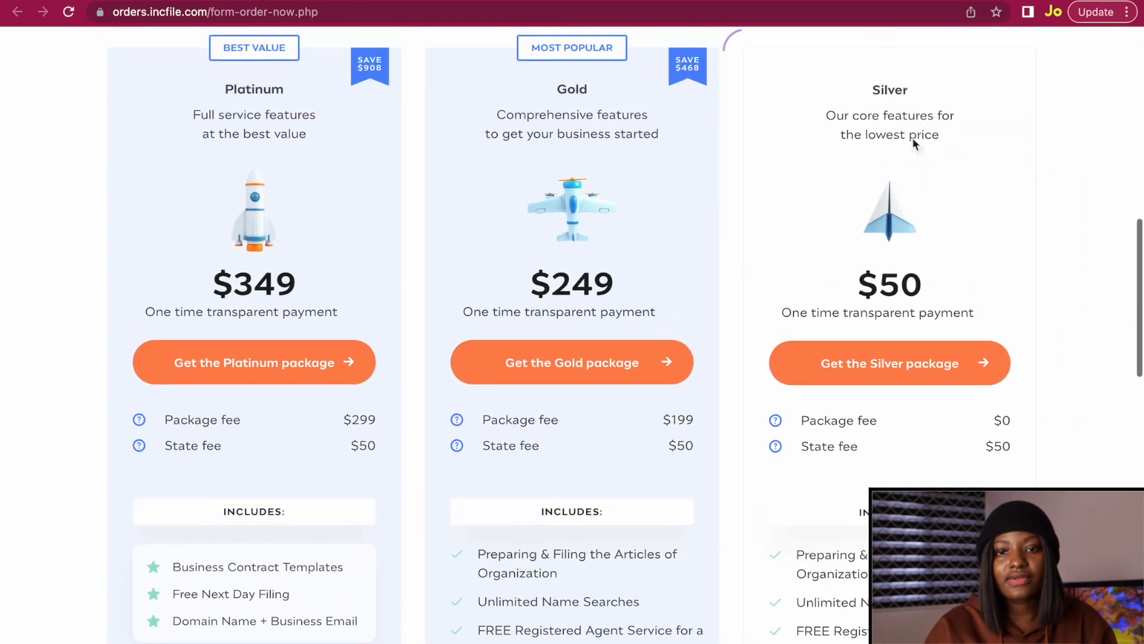
{"action": "scroll", "coordinate": [841, 304], "scroll_direction": "down", "scroll_amount": 2}
{"action": "scroll", "coordinate": [842, 303], "scroll_direction": "down", "scroll_amount": 1}
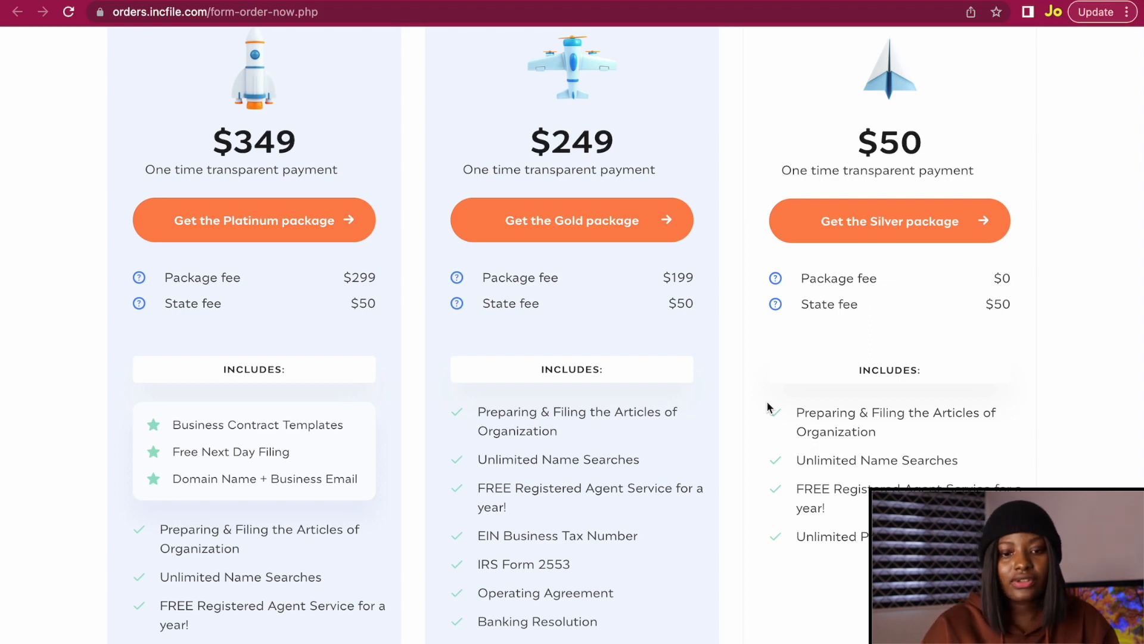
{"action": "scroll", "coordinate": [768, 407], "scroll_direction": "down", "scroll_amount": 4}
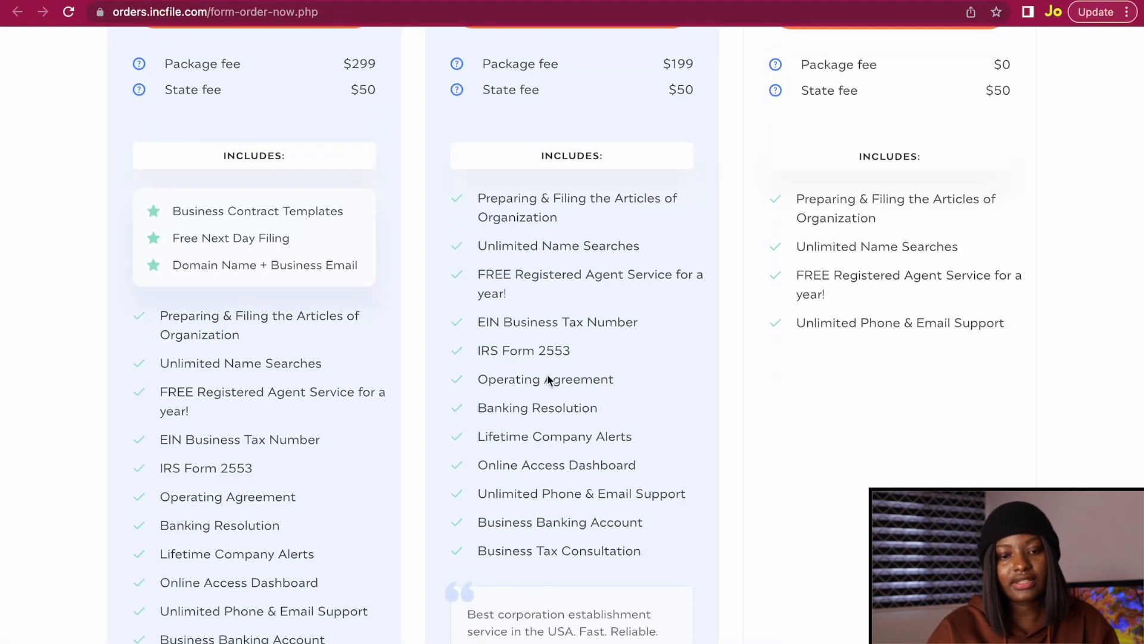
{"action": "scroll", "coordinate": [538, 504], "scroll_direction": "up", "scroll_amount": 1}
{"action": "scroll", "coordinate": [538, 504], "scroll_direction": "down", "scroll_amount": 2}
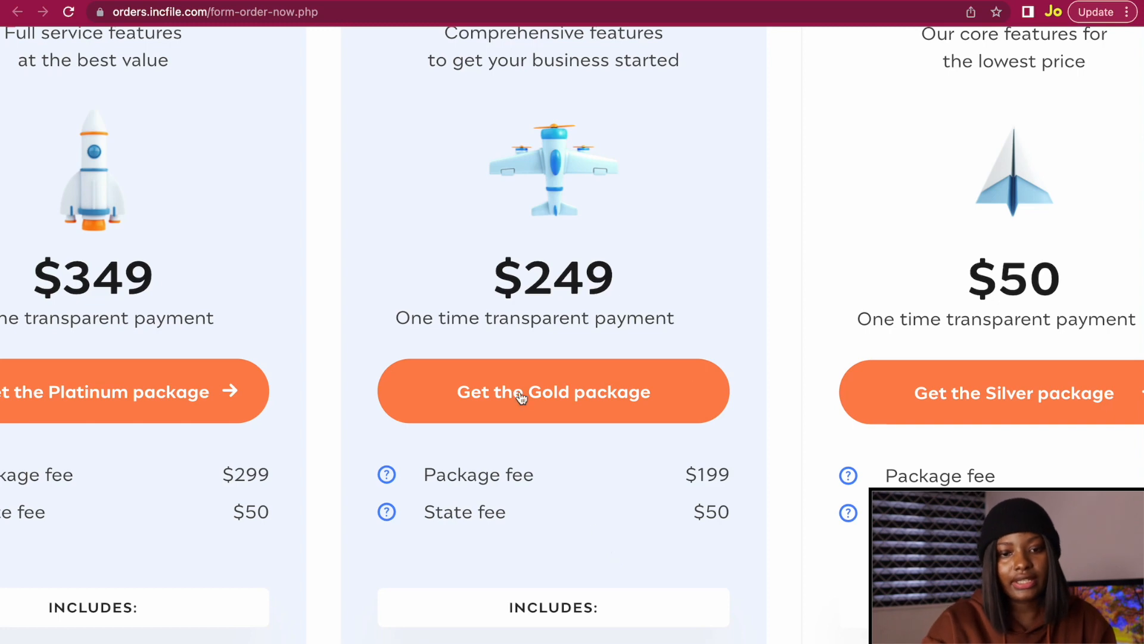
Choose the $249 Gold package and continue to the contact details.
{"action": "left_click", "coordinate": [517, 393]}
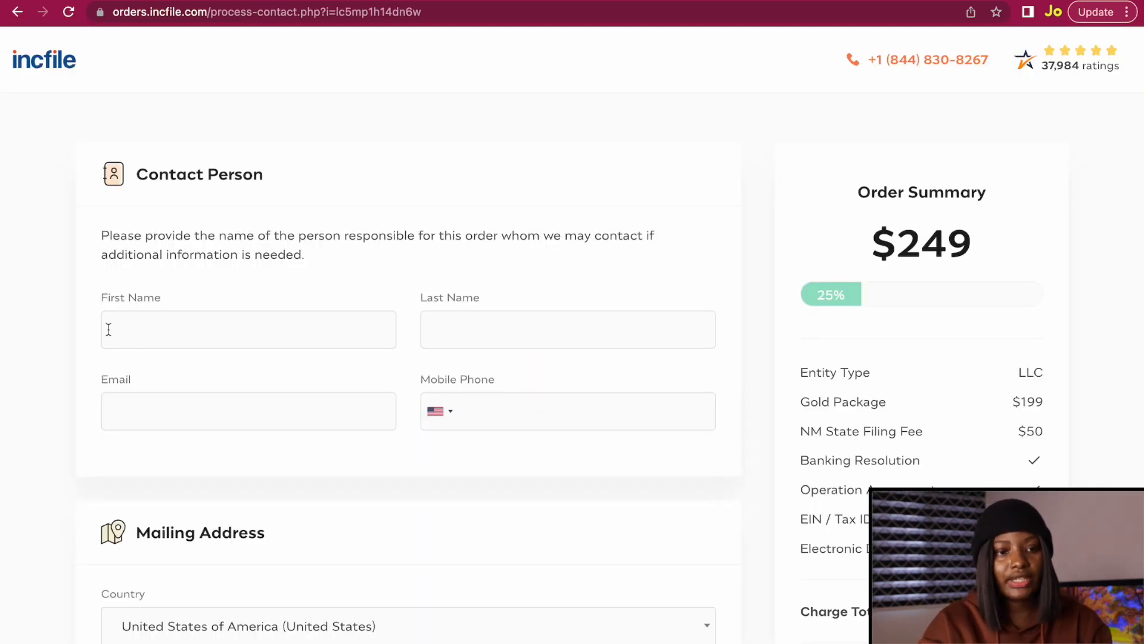
{"action": "scroll", "coordinate": [108, 329], "scroll_direction": "up", "scroll_amount": 5}
{"action": "scroll", "coordinate": [109, 330], "scroll_direction": "up", "scroll_amount": 1}
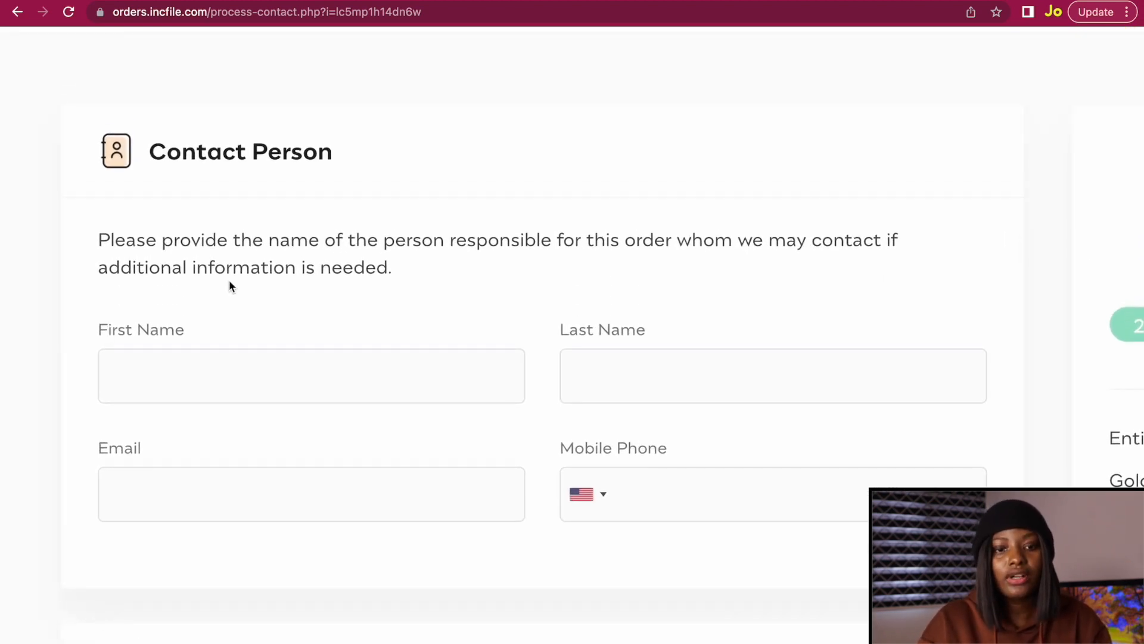
Enter the contact person's first and last name, fixing a misspelling in the last name.
{"action": "left_click", "coordinate": [197, 375]}
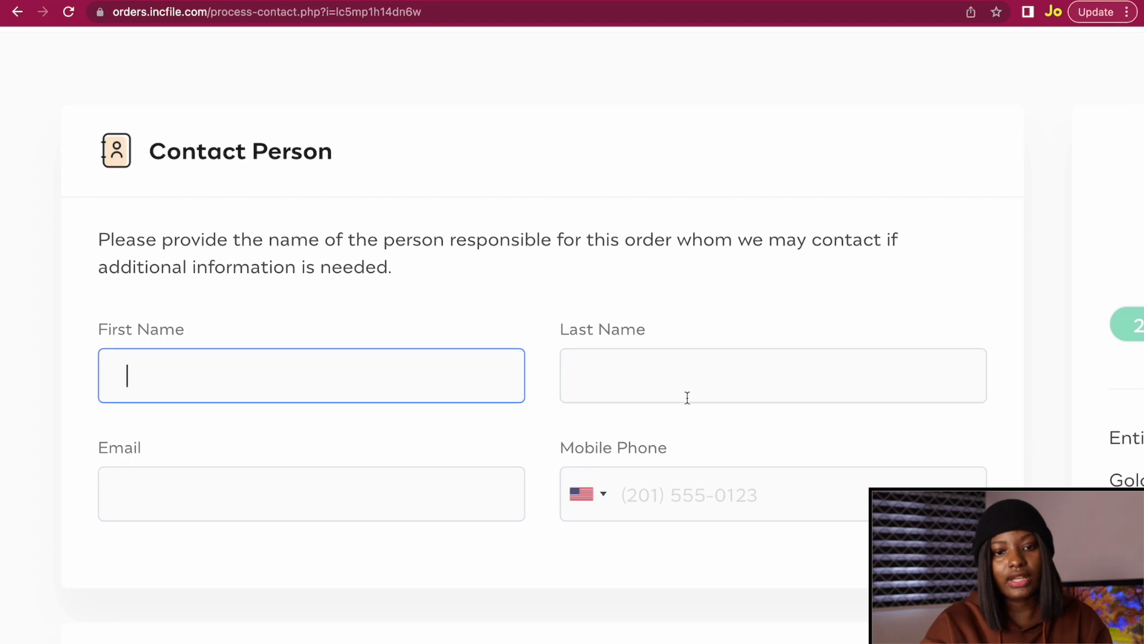
{"action": "left_click", "coordinate": [687, 384]}
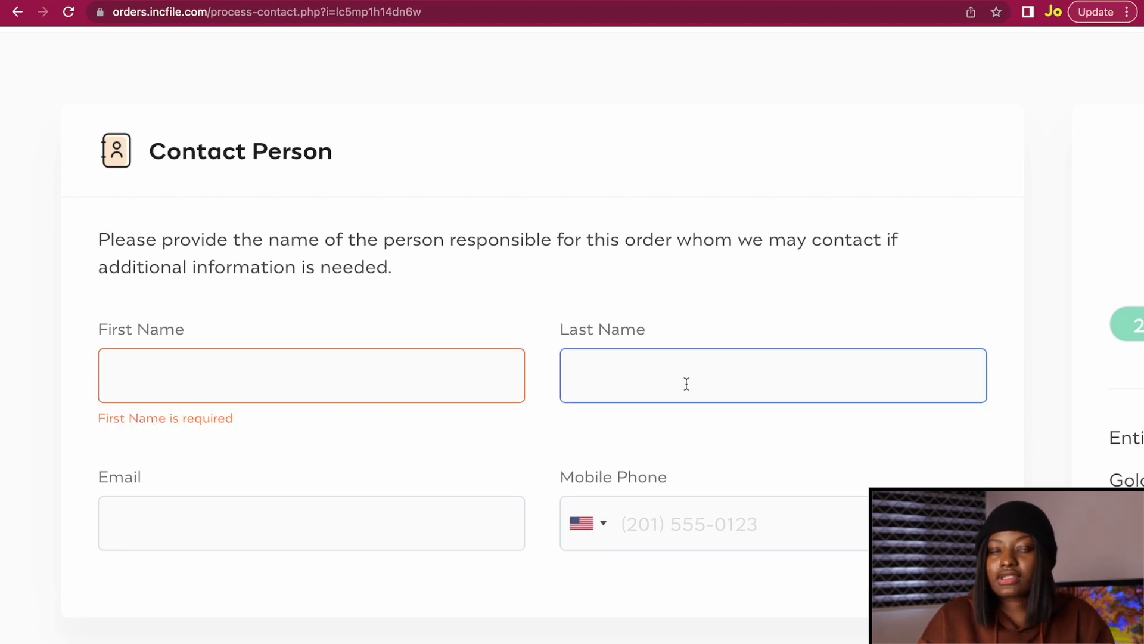
{"action": "left_click", "coordinate": [323, 378]}
{"action": "scroll", "coordinate": [322, 377], "scroll_direction": "down", "scroll_amount": 3}
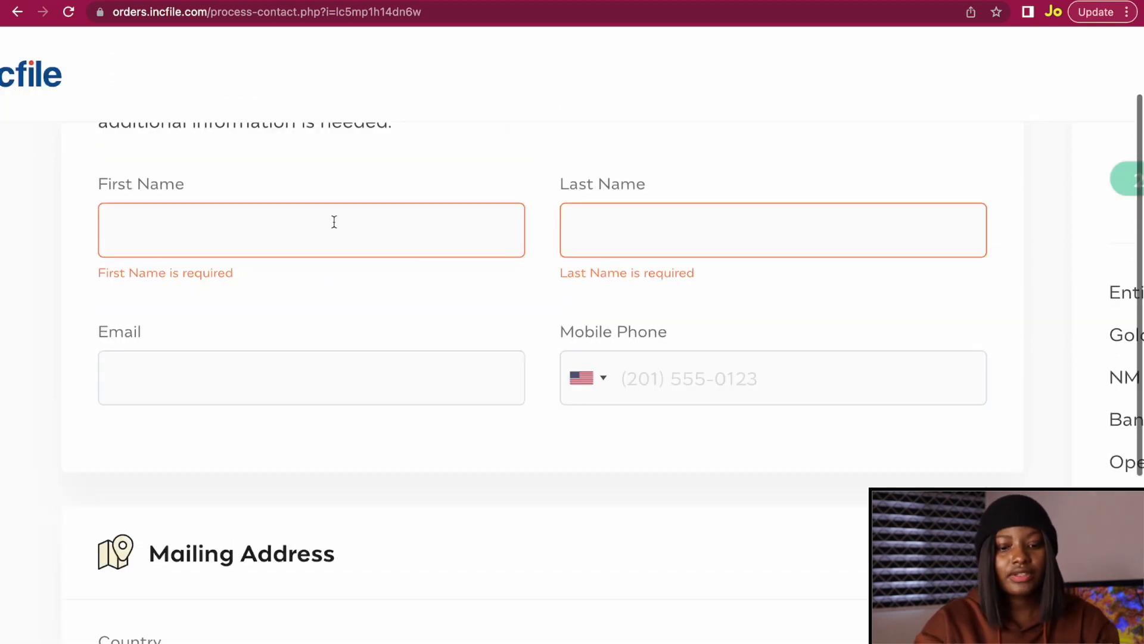
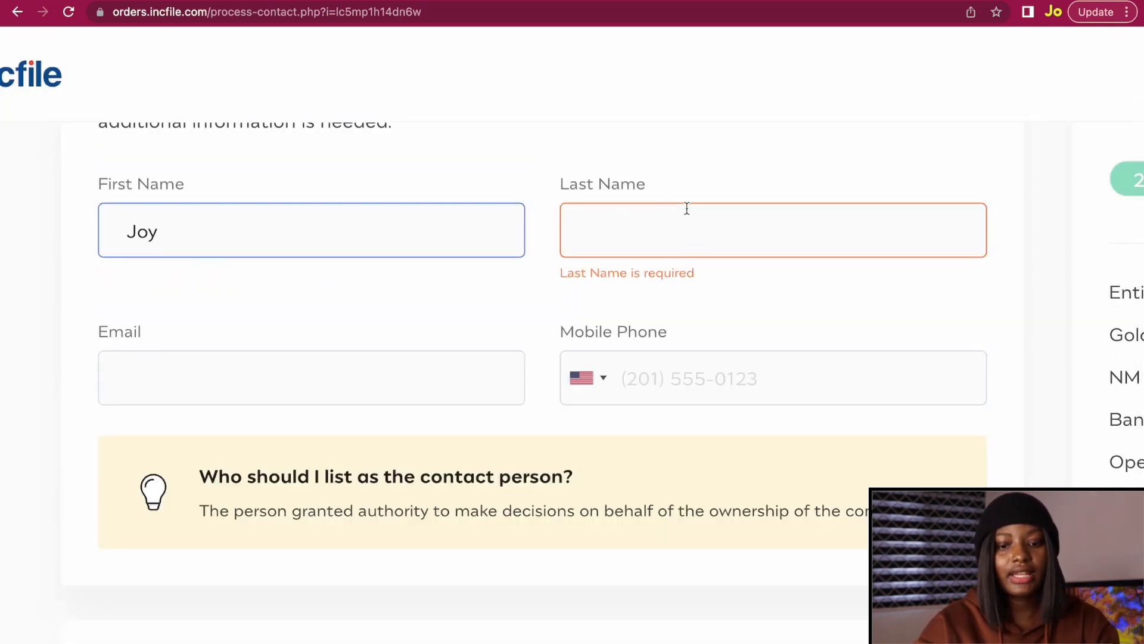
{"action": "left_click", "coordinate": [686, 220]}
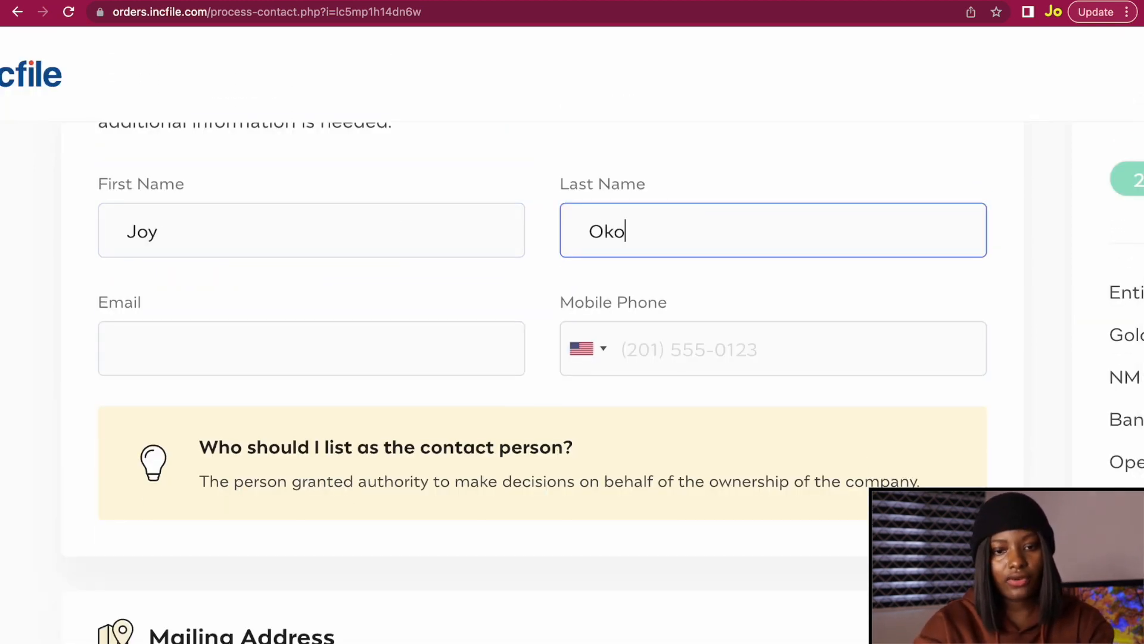
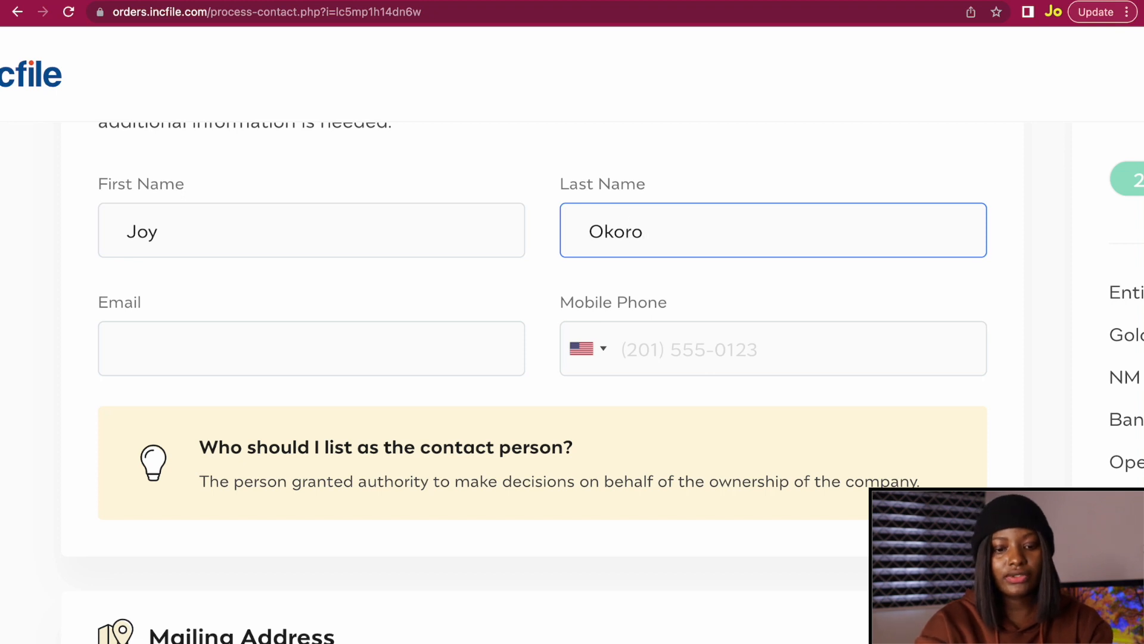
{"action": "key", "text": "Left"}
{"action": "key", "text": "Left"}
{"action": "key", "text": "Left"}
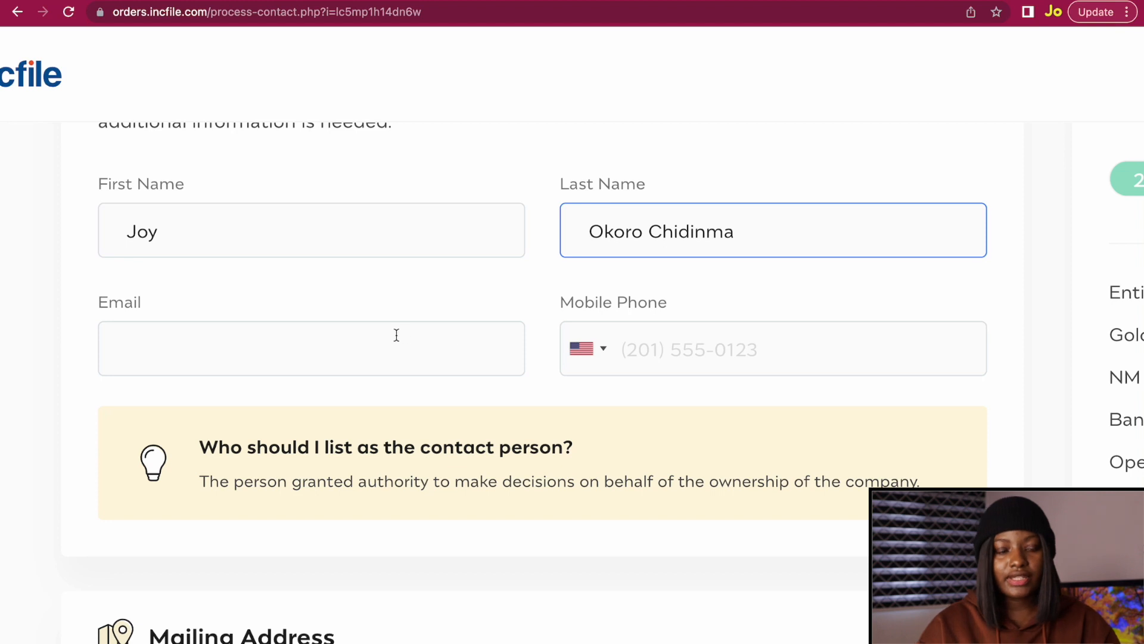
{"action": "left_click", "coordinate": [394, 337]}
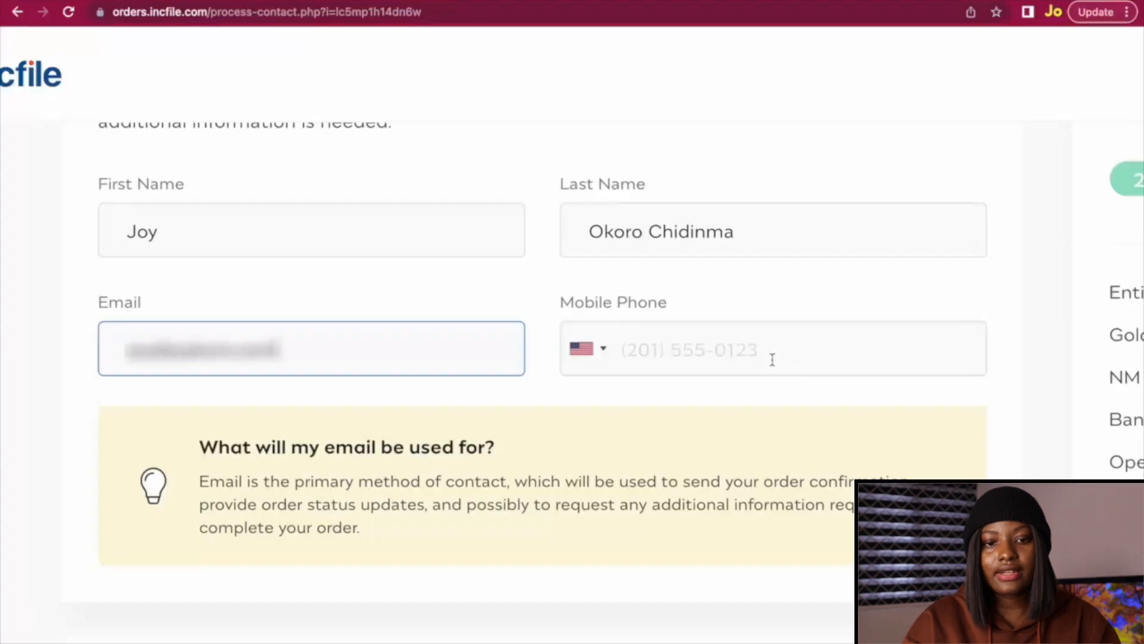
{"action": "left_click", "coordinate": [708, 349]}
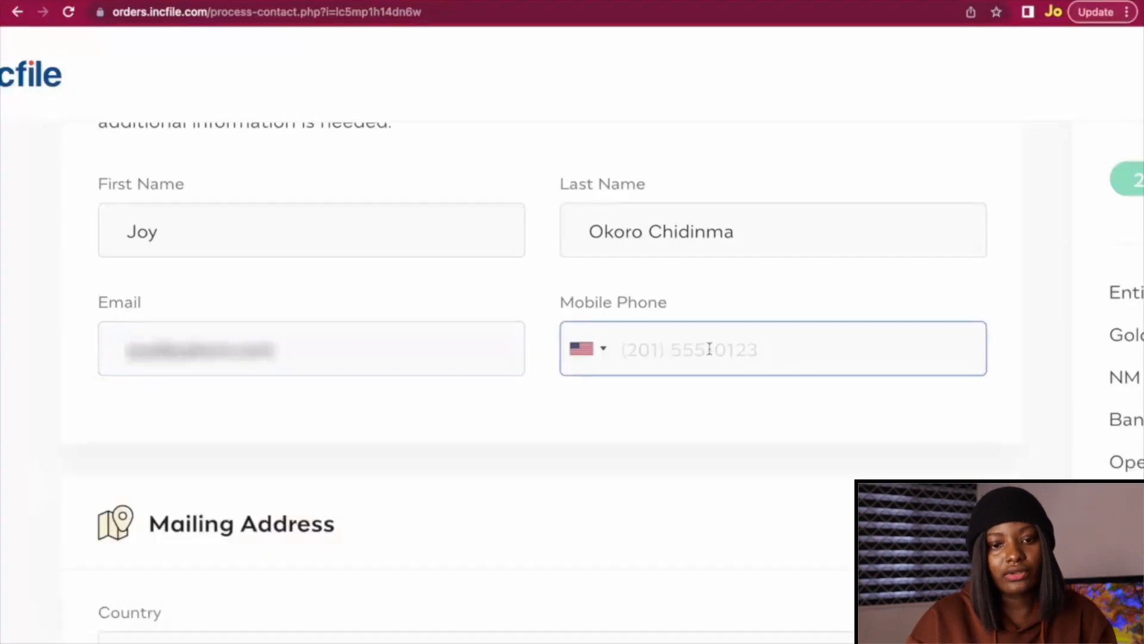
{"action": "left_click", "coordinate": [587, 349]}
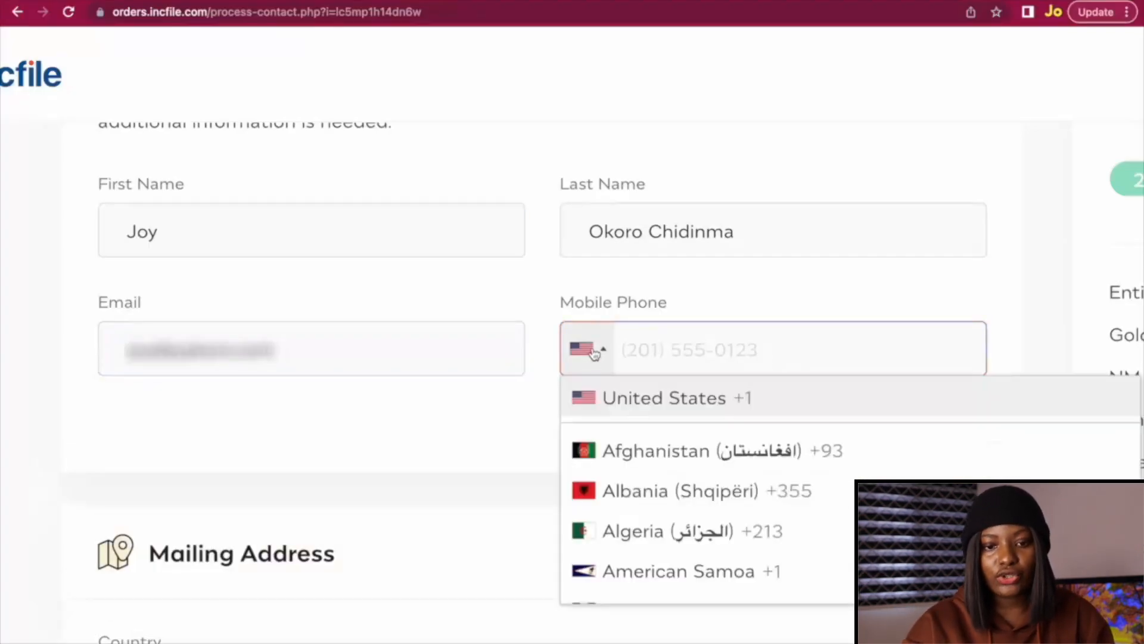
{"action": "scroll", "coordinate": [596, 468], "scroll_direction": "down", "scroll_amount": 20}
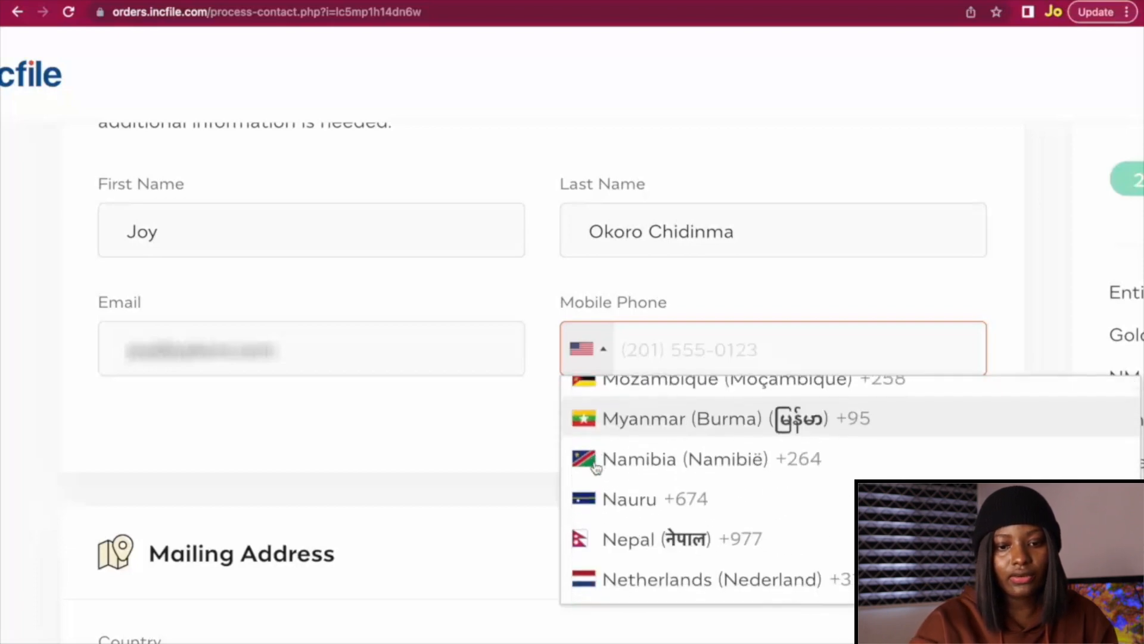
{"action": "scroll", "coordinate": [596, 484], "scroll_direction": "down", "scroll_amount": 10}
{"action": "scroll", "coordinate": [596, 484], "scroll_direction": "up", "scroll_amount": 5}
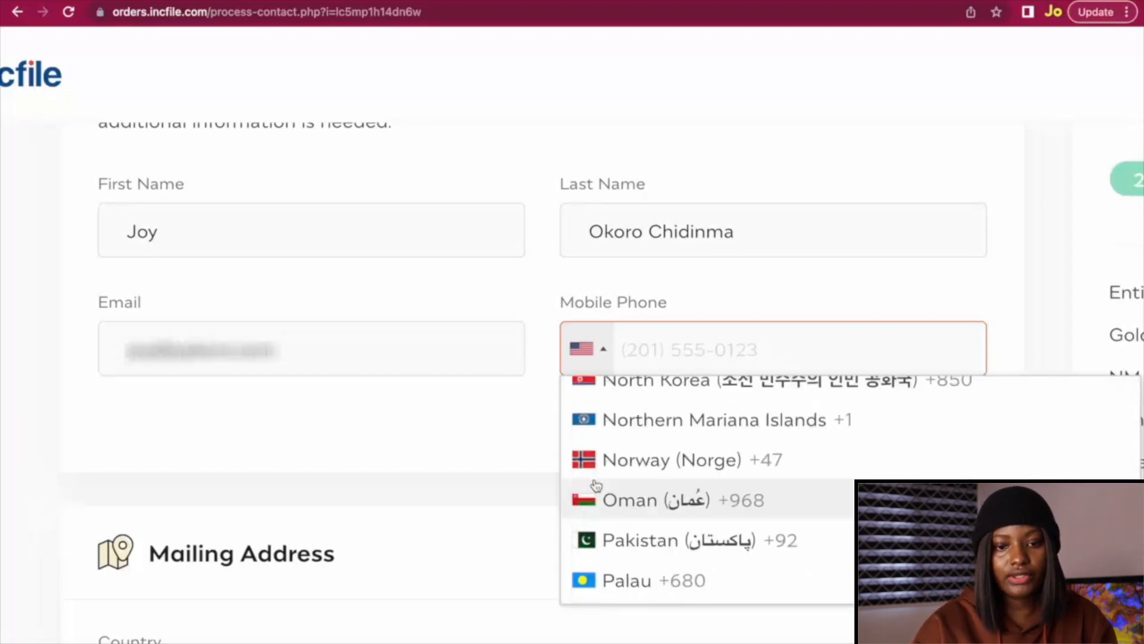
{"action": "scroll", "coordinate": [593, 485], "scroll_direction": "down", "scroll_amount": 4}
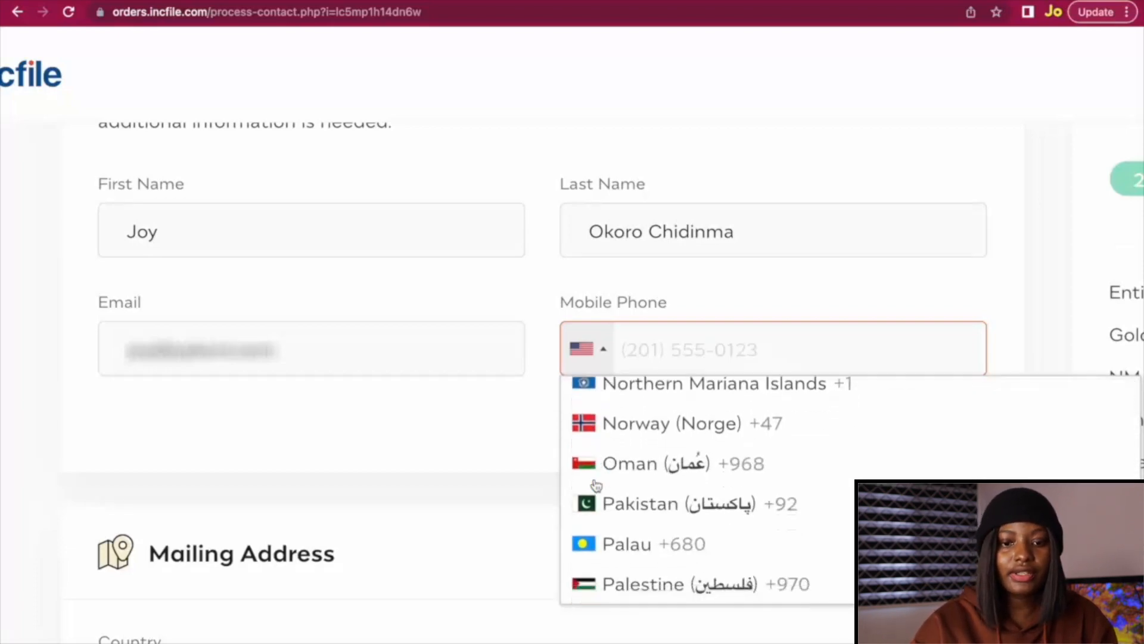
{"action": "left_click", "coordinate": [496, 399]}
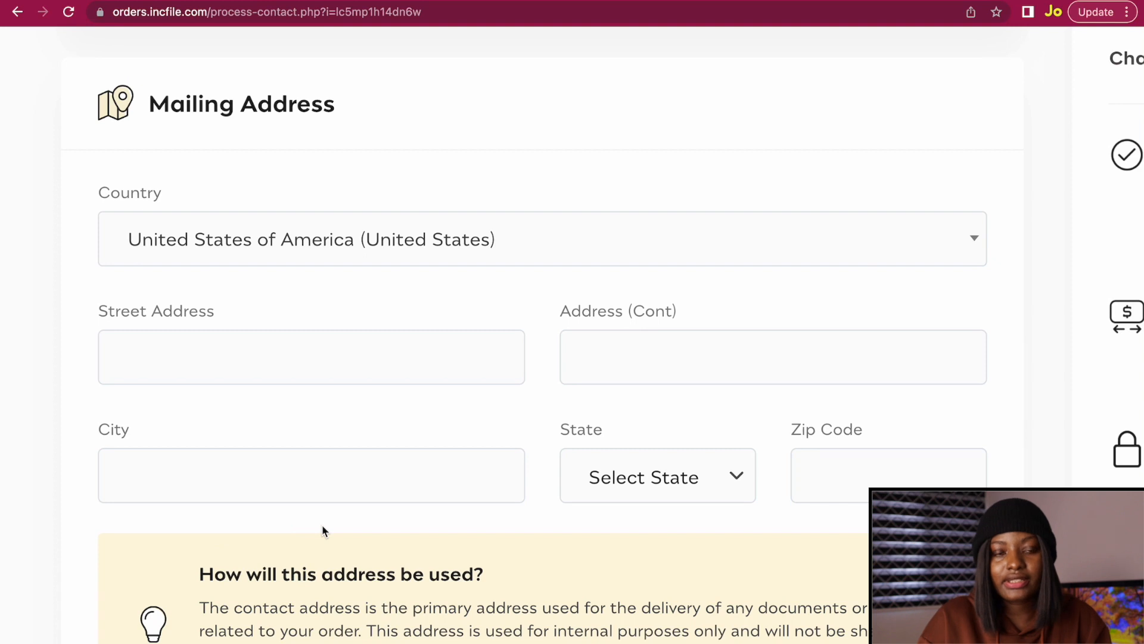
Keep United States as the mailing country and fill in the second address line and city.
{"action": "scroll", "coordinate": [321, 530], "scroll_direction": "down", "scroll_amount": 2}
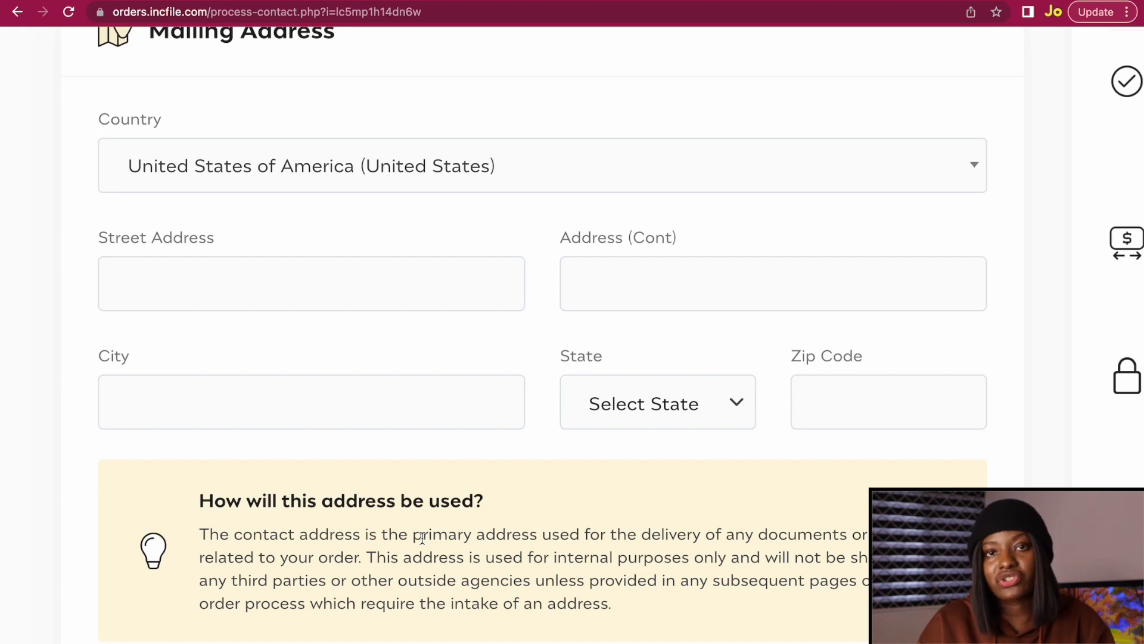
{"action": "scroll", "coordinate": [256, 332], "scroll_direction": "up", "scroll_amount": 2}
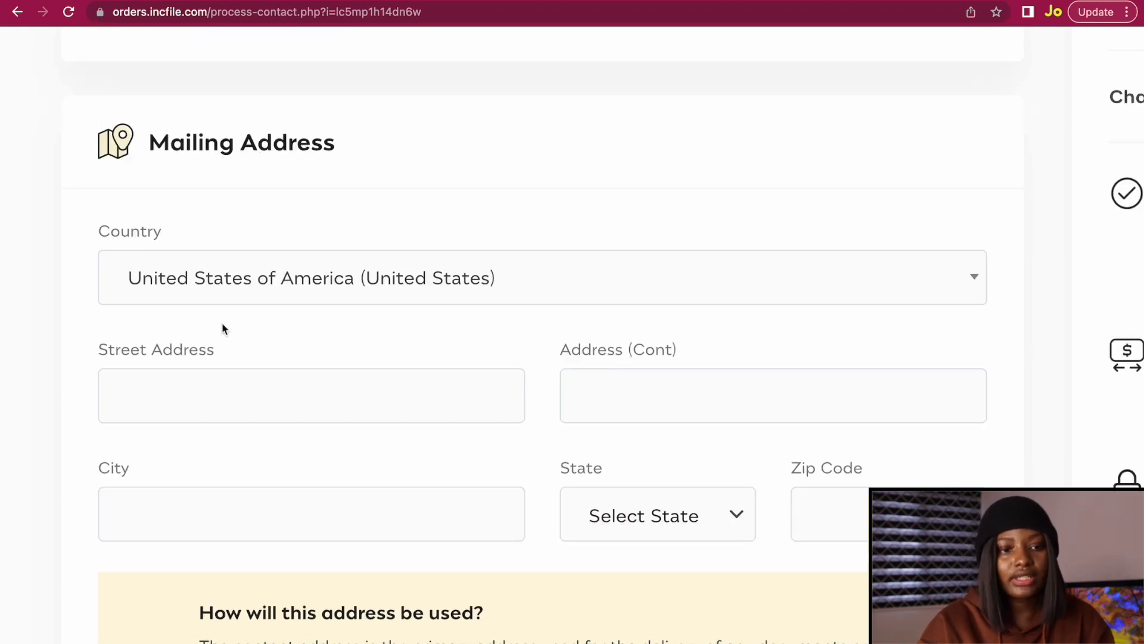
{"action": "left_click", "coordinate": [233, 282]}
{"action": "scroll", "coordinate": [231, 484], "scroll_direction": "down", "scroll_amount": 3}
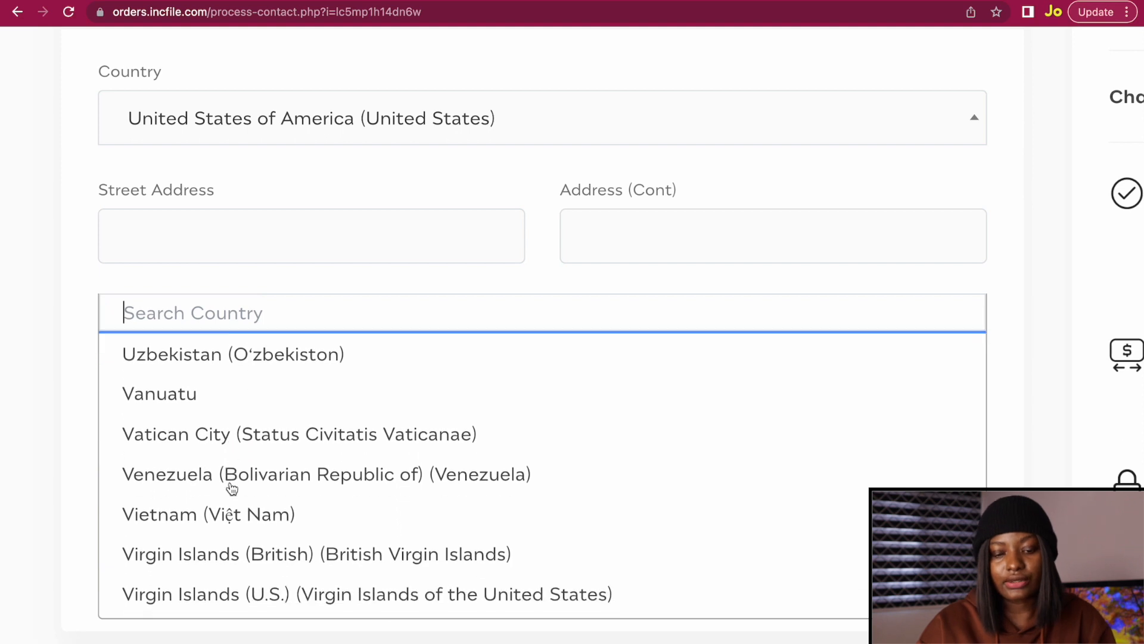
{"action": "left_click", "coordinate": [65, 434]}
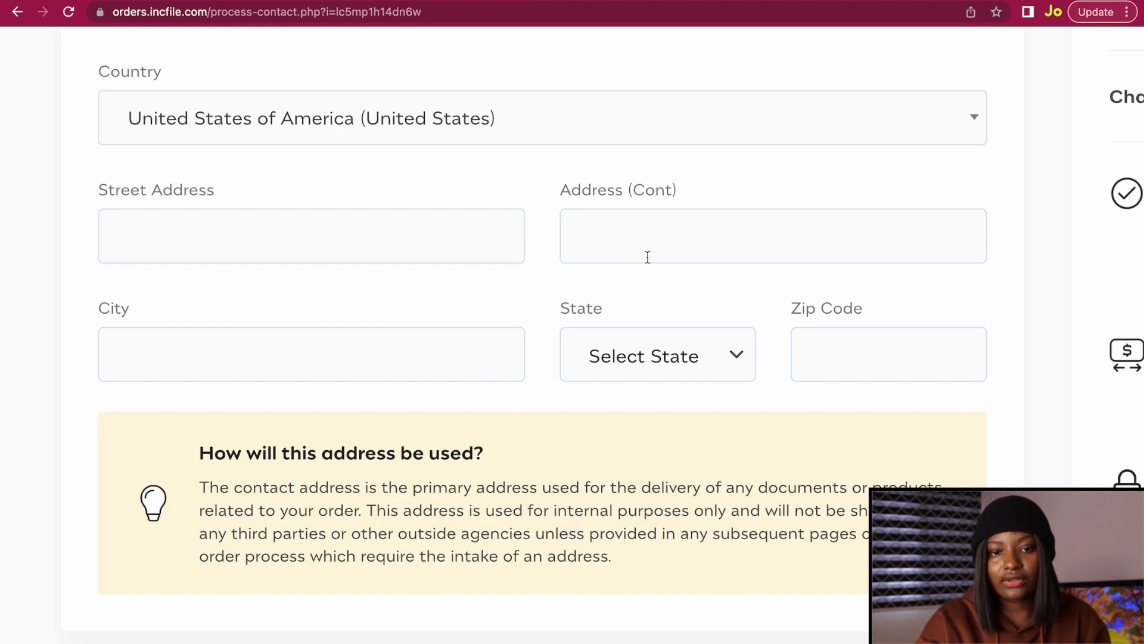
{"action": "left_click", "coordinate": [587, 255]}
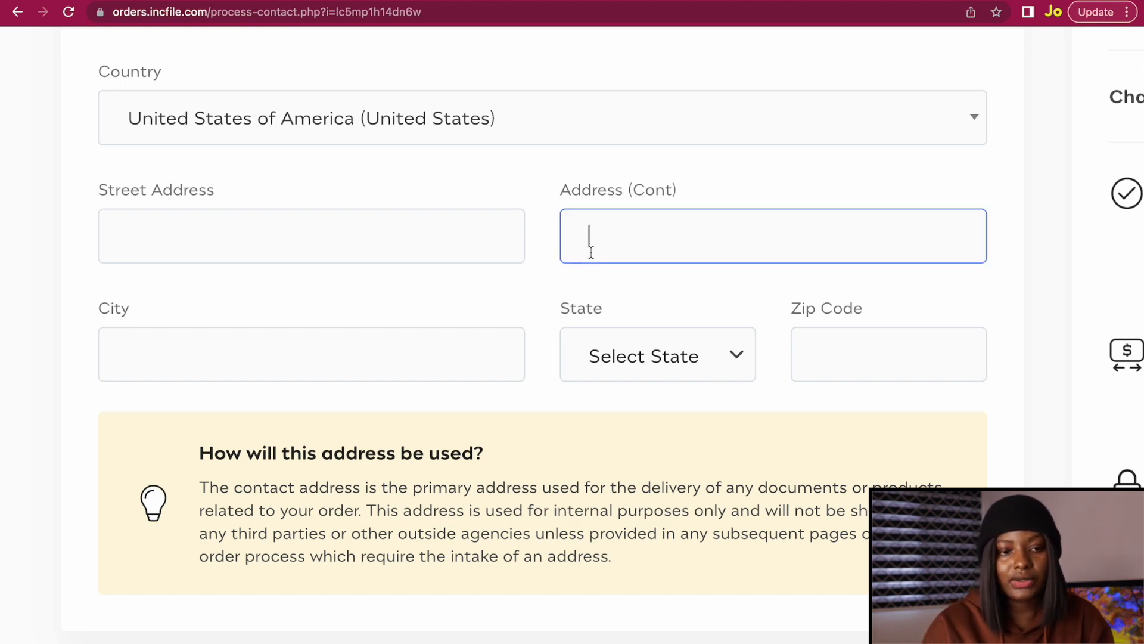
{"action": "left_click", "coordinate": [169, 357]}
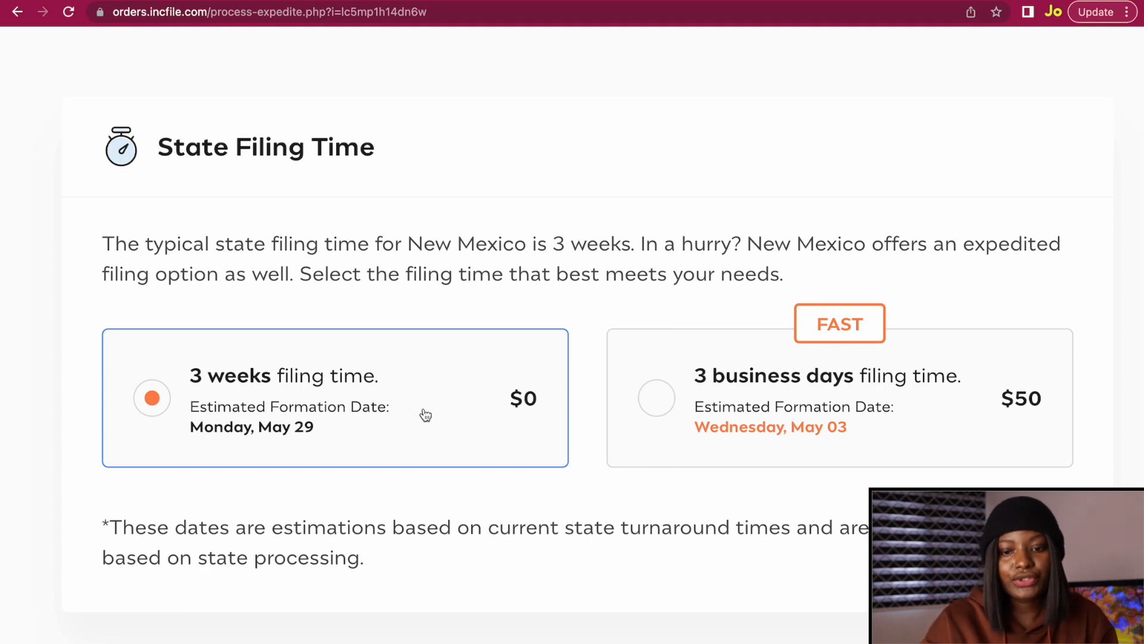
Keep the standard 3-week filing at $0 and continue to Company Information.
{"action": "scroll", "coordinate": [631, 485], "scroll_direction": "down", "scroll_amount": 2}
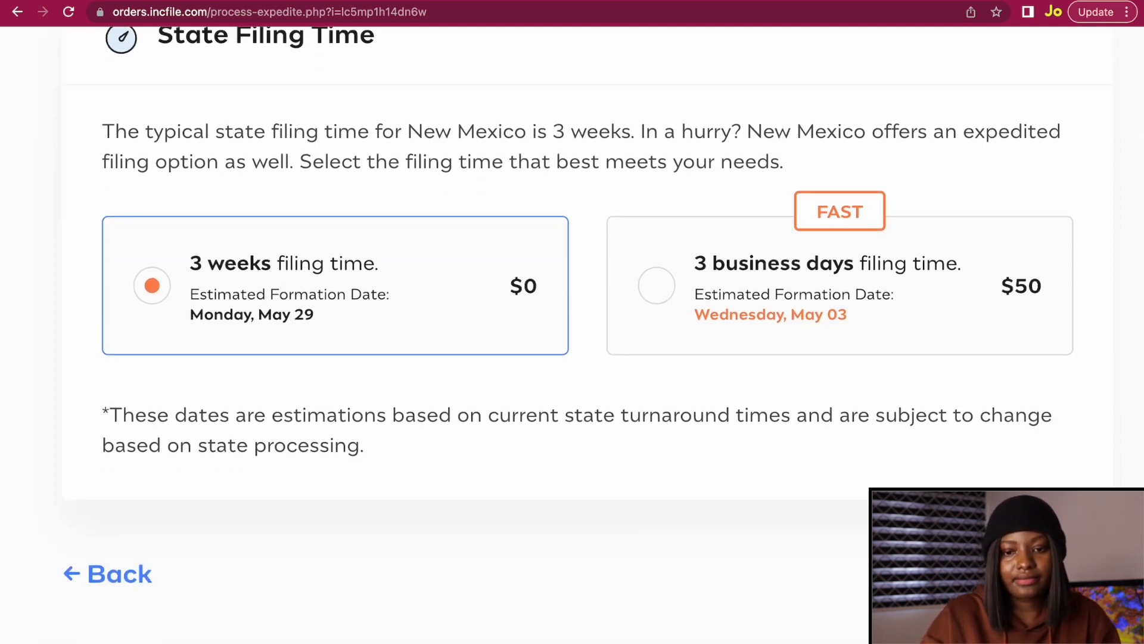
{"action": "left_click", "coordinate": [1019, 573]}
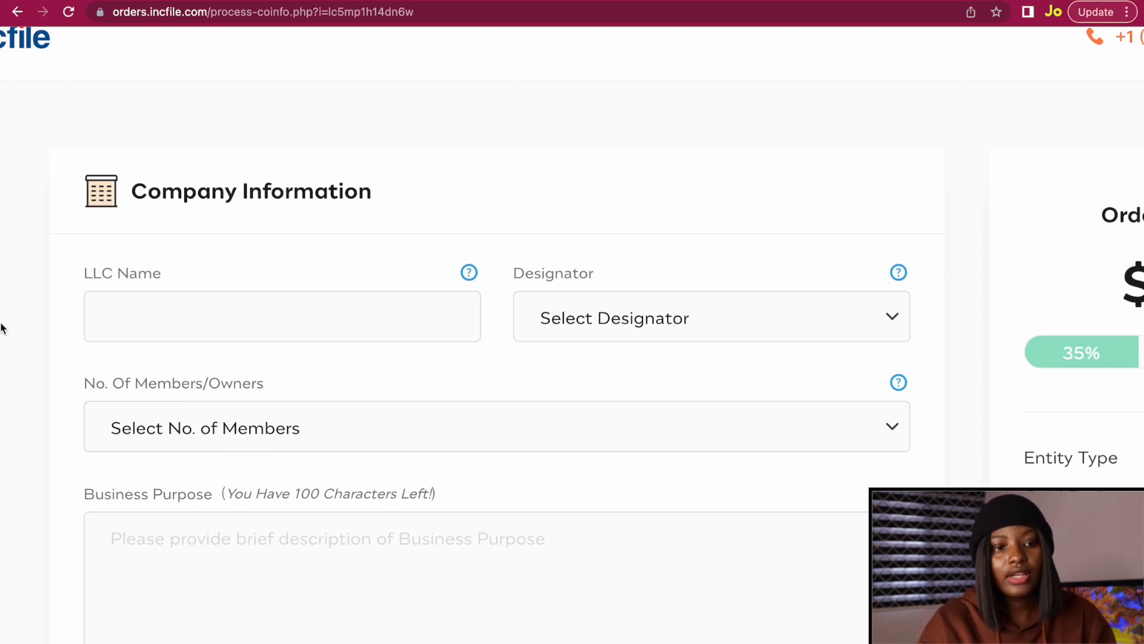
Enter 'Cupofsense' as the LLC name with the LLC designator, shown as CUPOFSENSE LLC.
{"action": "left_click", "coordinate": [166, 317]}
{"action": "type", "text": "Cupofsen"}
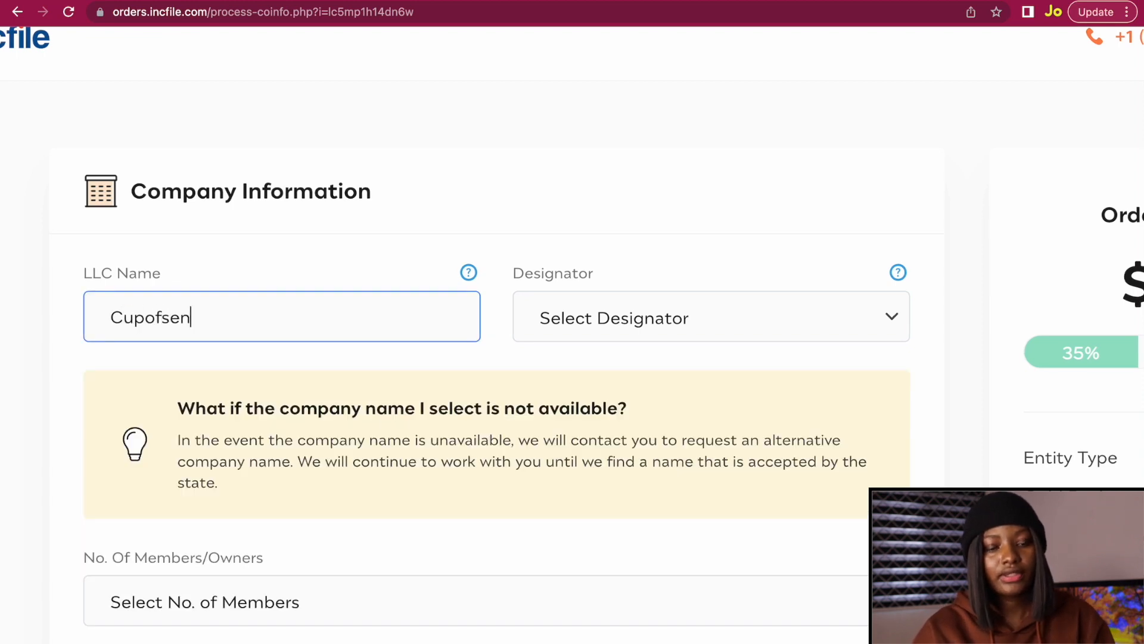
{"action": "type", "text": "se"}
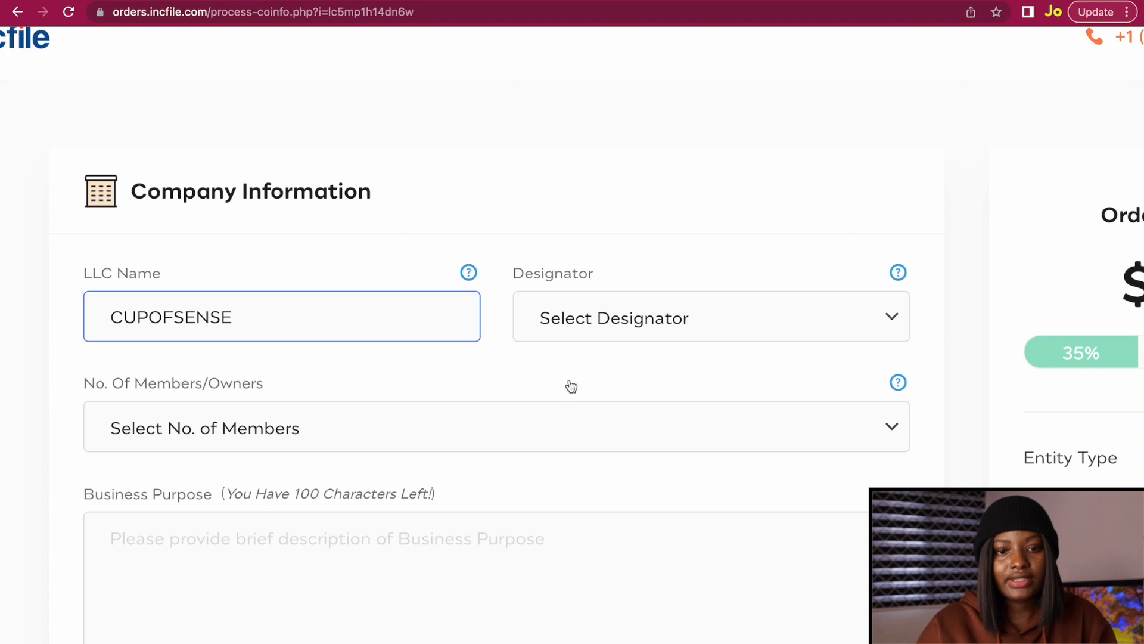
{"action": "left_click", "coordinate": [621, 300]}
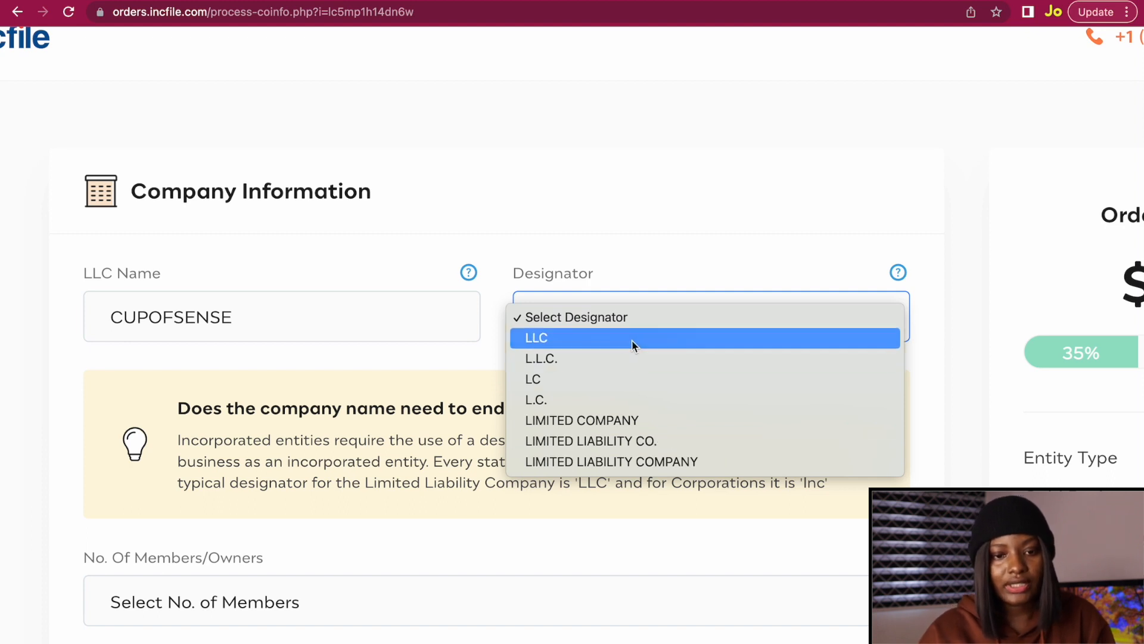
{"action": "left_click", "coordinate": [617, 337]}
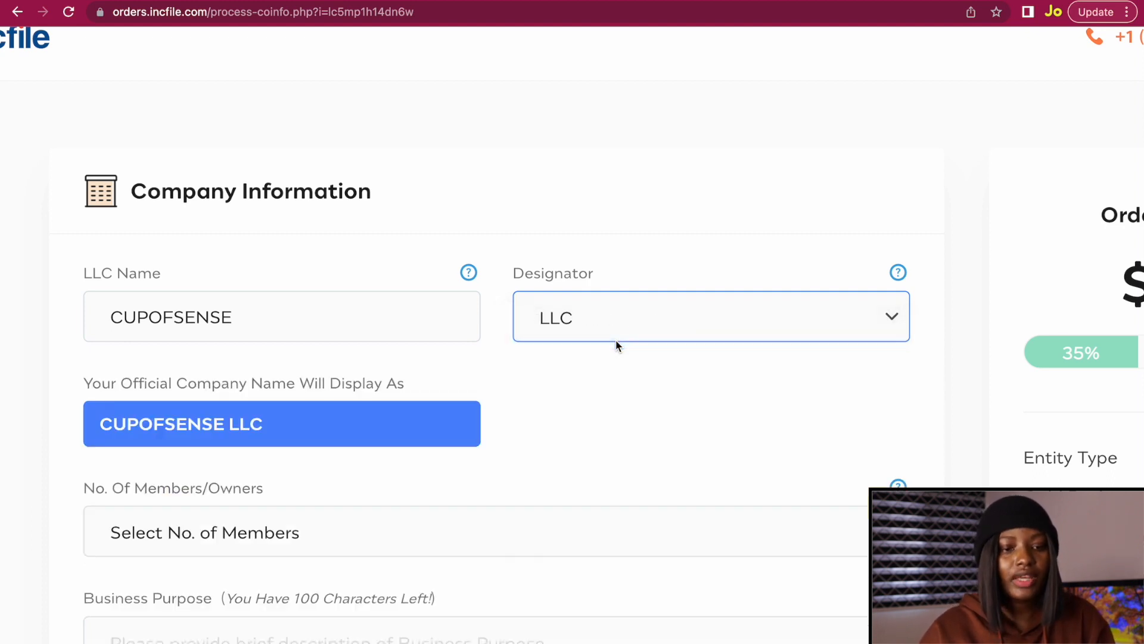
{"action": "left_click_drag", "start_coordinate": [100, 424], "coordinate": [271, 427]}
{"action": "left_click", "coordinate": [273, 466]}
Set the number of members/owners to 1.
{"action": "scroll", "coordinate": [273, 467], "scroll_direction": "down", "scroll_amount": 3}
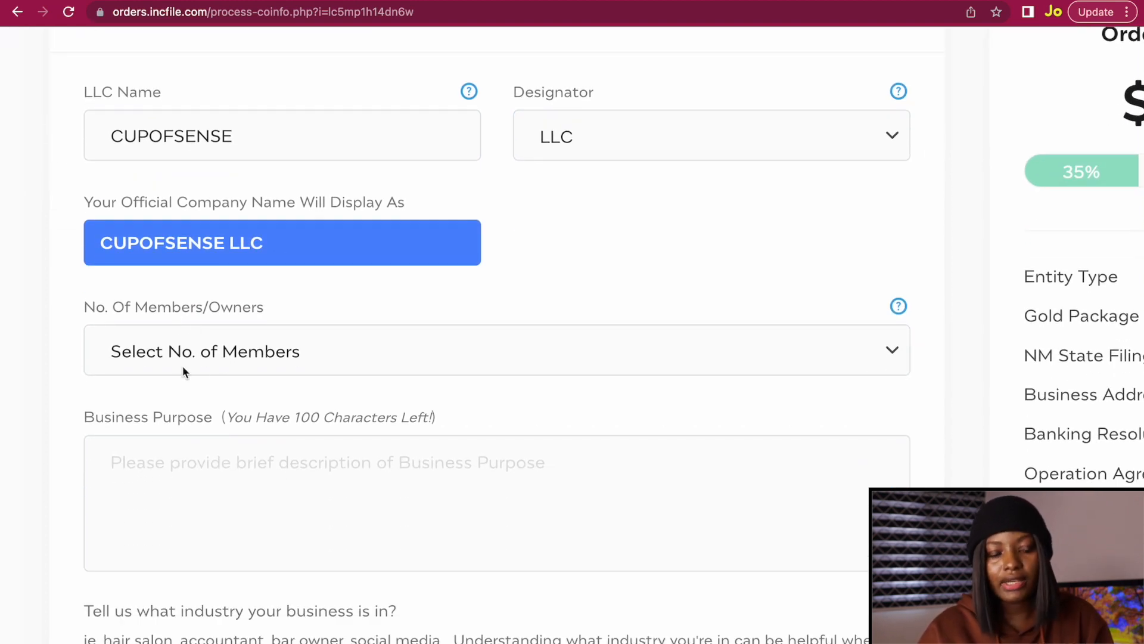
{"action": "left_click", "coordinate": [212, 355]}
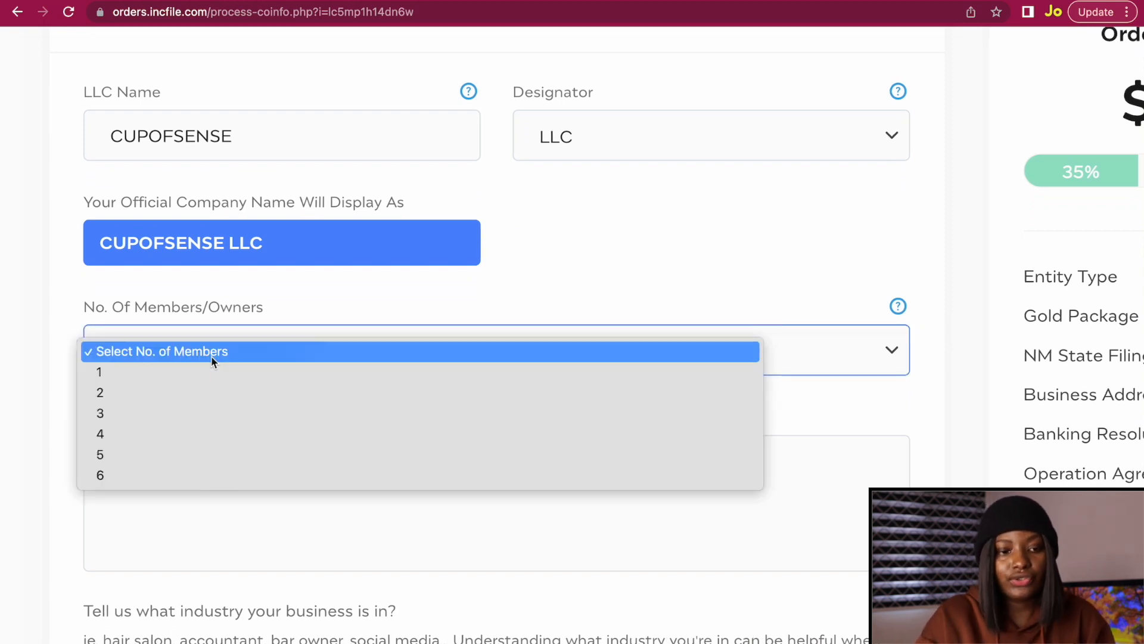
{"action": "left_click", "coordinate": [209, 368]}
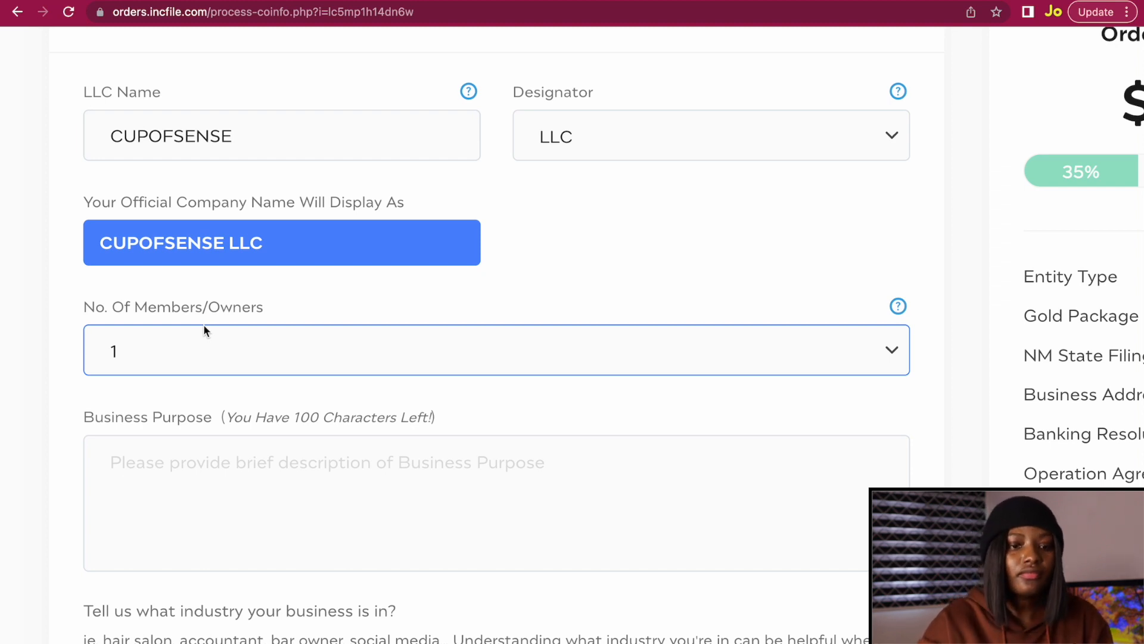
{"action": "left_click", "coordinate": [160, 443]}
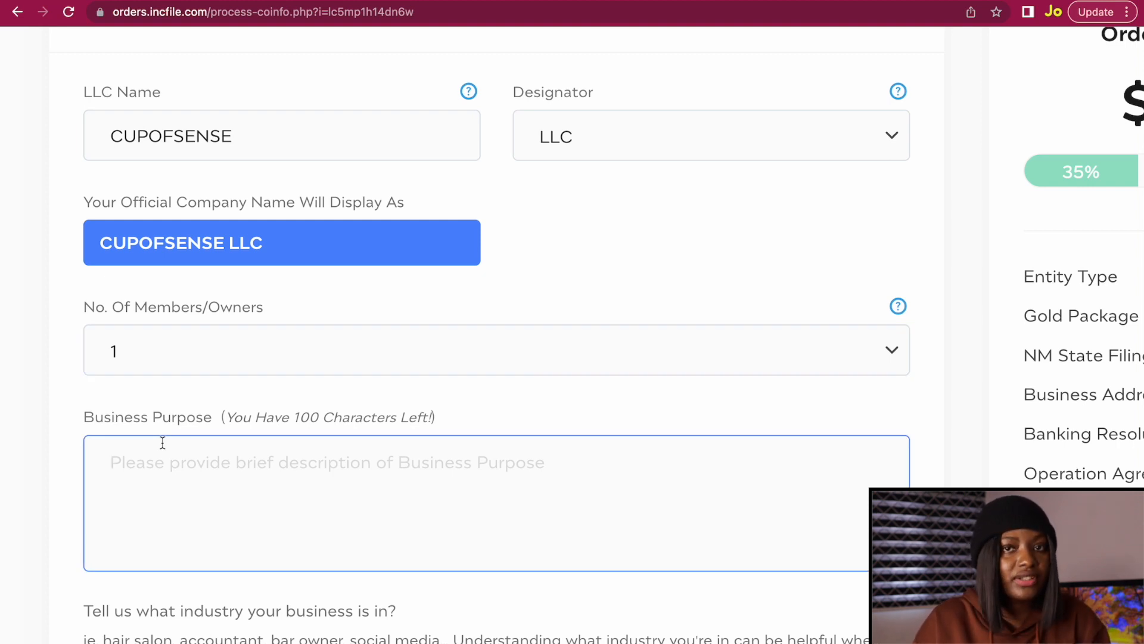
{"action": "scroll", "coordinate": [162, 444], "scroll_direction": "down", "scroll_amount": 7}
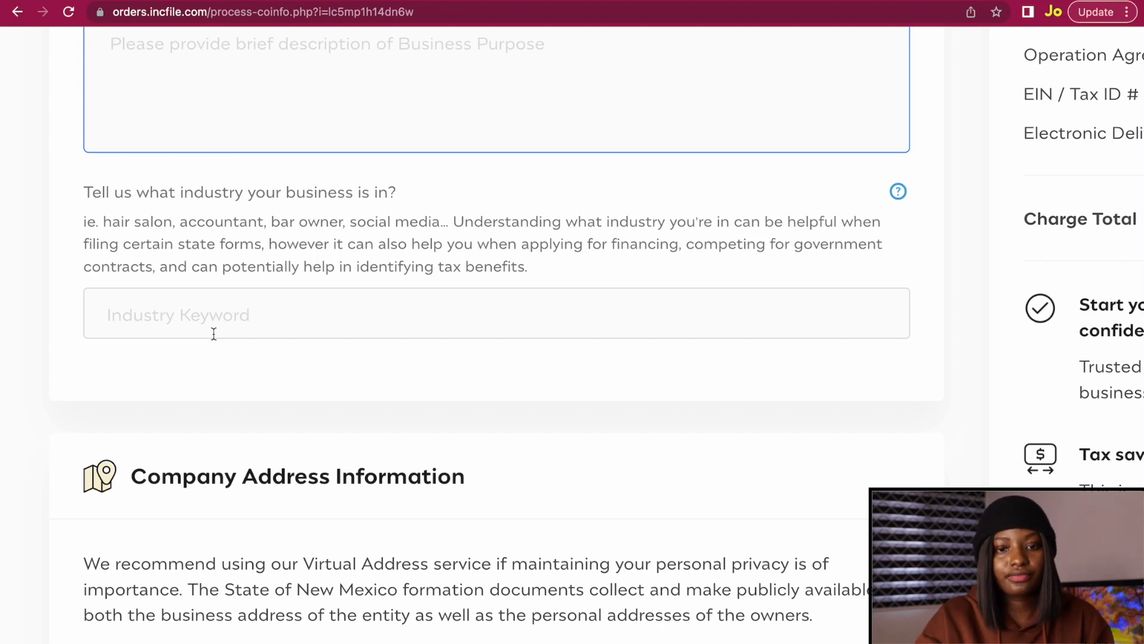
Search industries for 'business' and pick 541611 - Business start-up consulting services.
{"action": "left_click", "coordinate": [213, 334]}
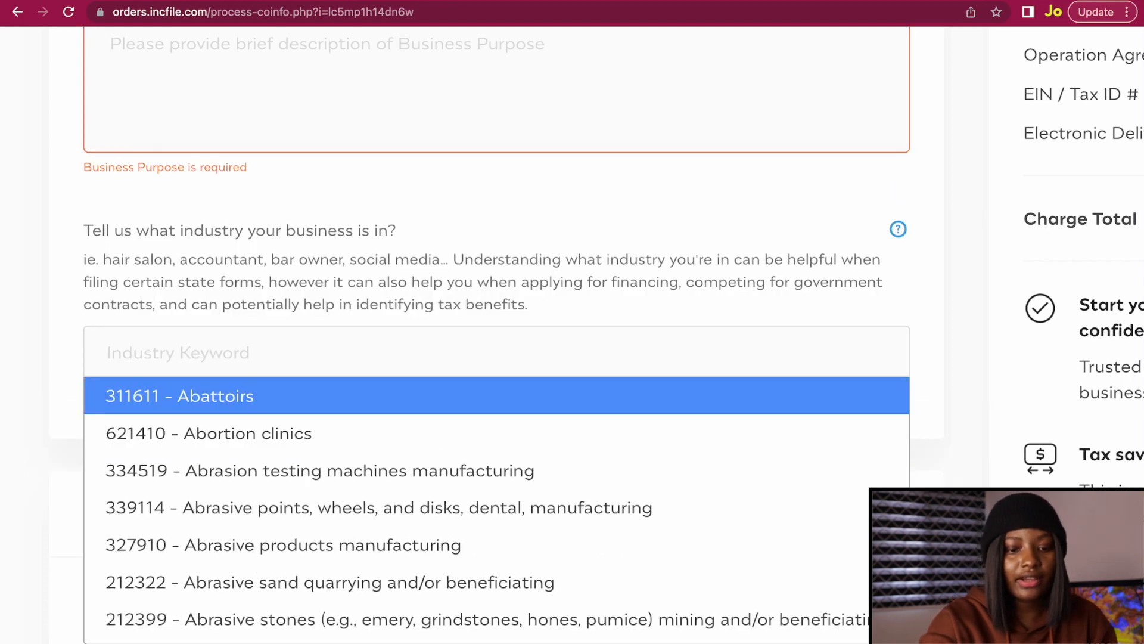
{"action": "type", "text": "t"}
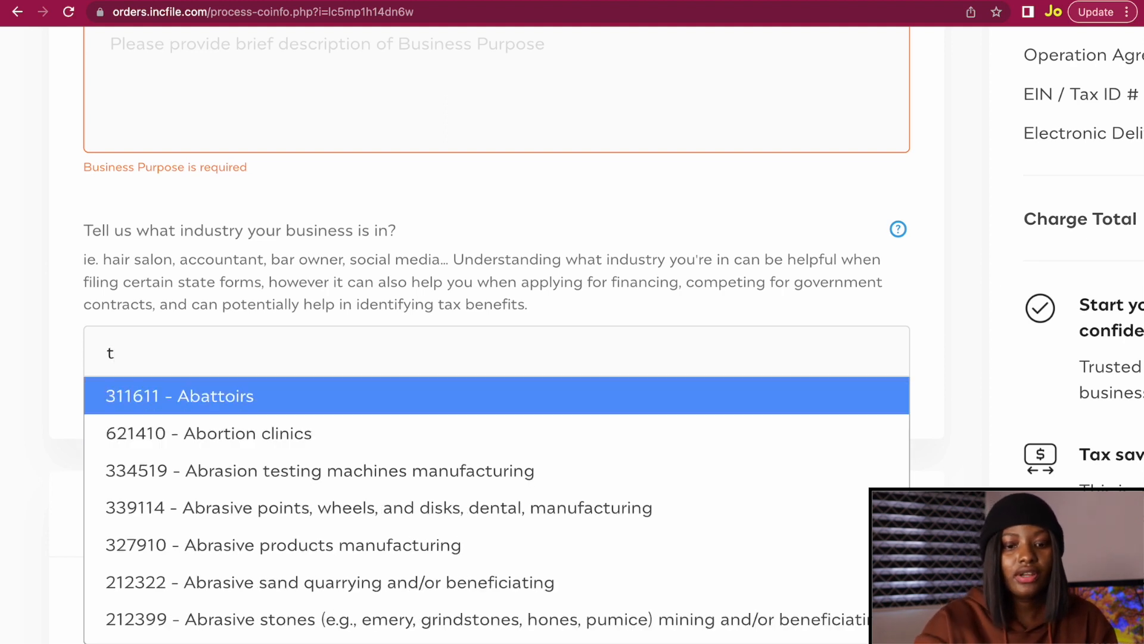
{"action": "key", "text": "BackSpace"}
{"action": "type", "text": "bus"}
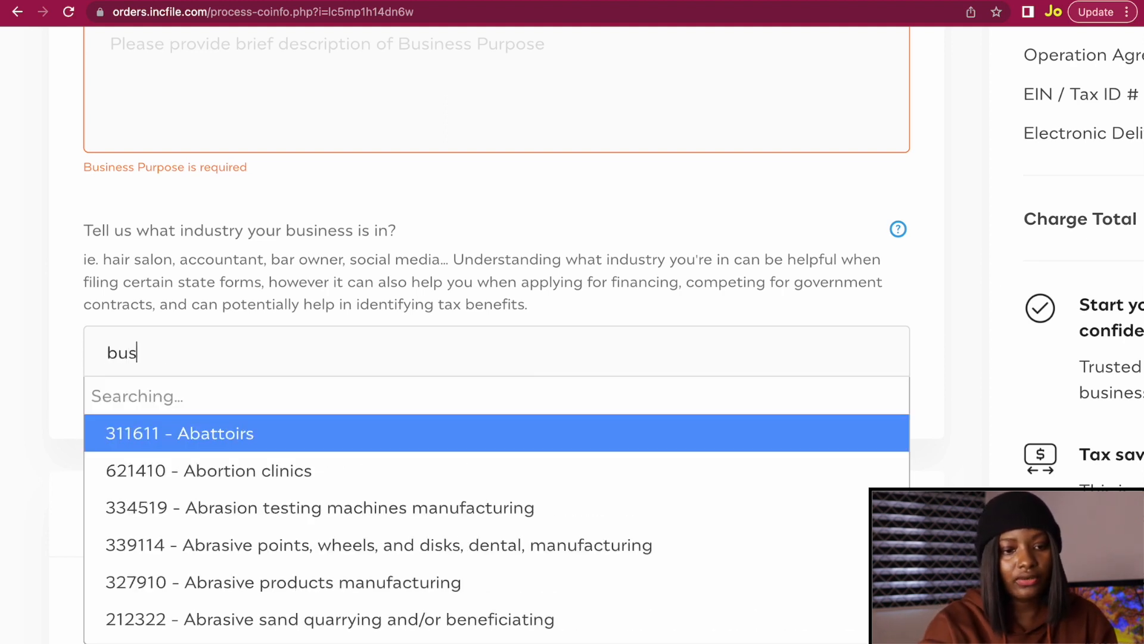
{"action": "type", "text": "iness"}
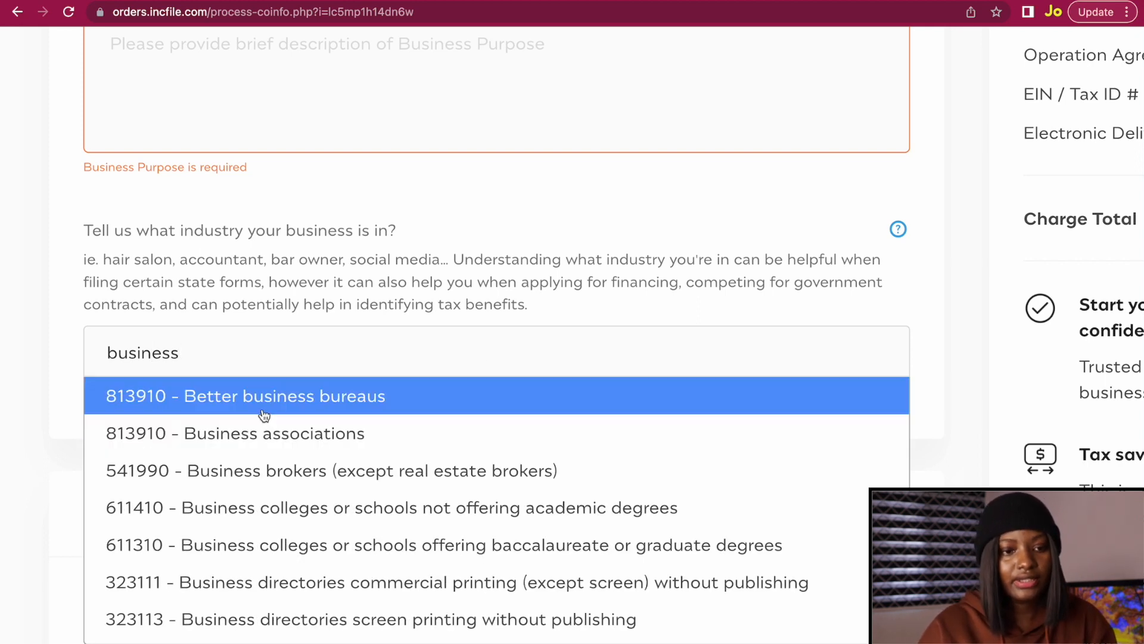
{"action": "scroll", "coordinate": [224, 464], "scroll_direction": "down", "scroll_amount": 8}
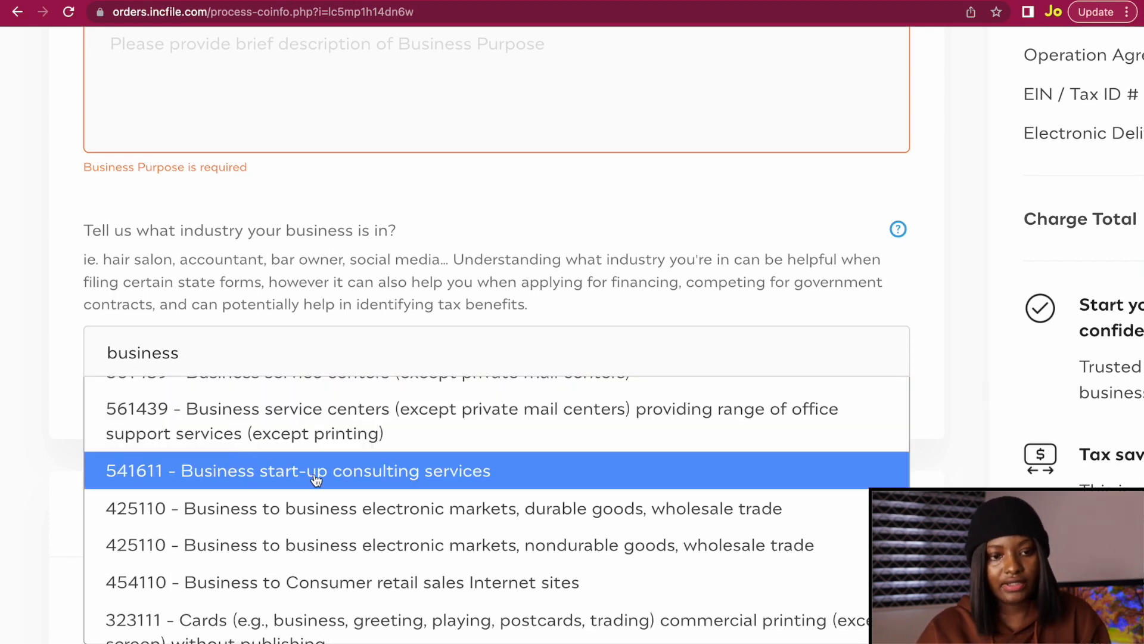
{"action": "left_click", "coordinate": [346, 472]}
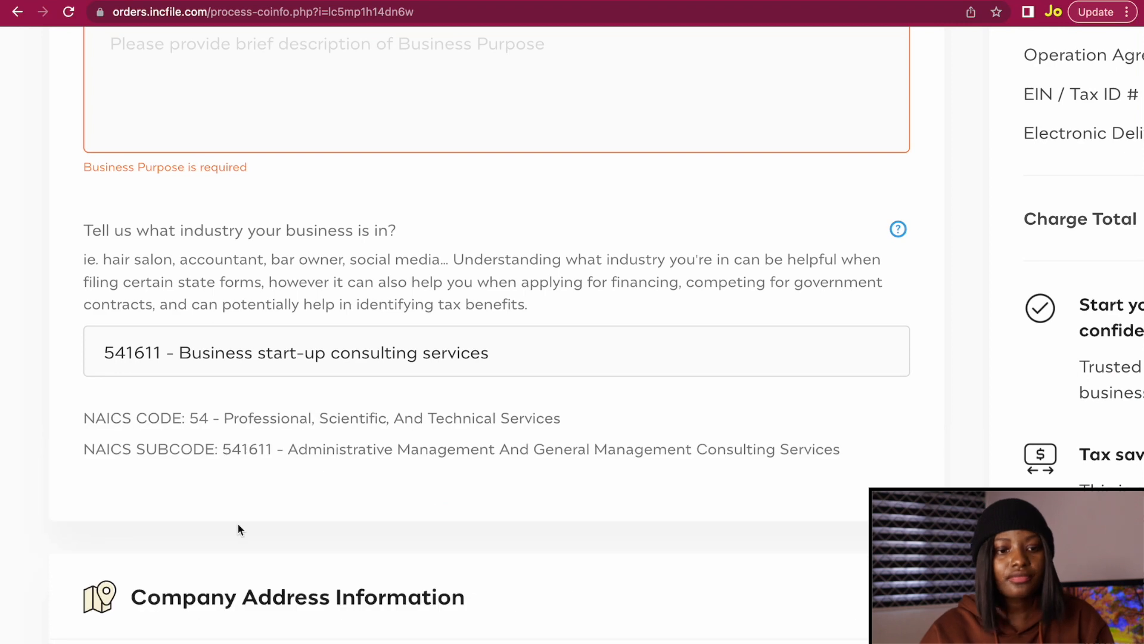
{"action": "scroll", "coordinate": [238, 528], "scroll_direction": "down", "scroll_amount": 2}
{"action": "scroll", "coordinate": [238, 528], "scroll_direction": "down", "scroll_amount": 6}
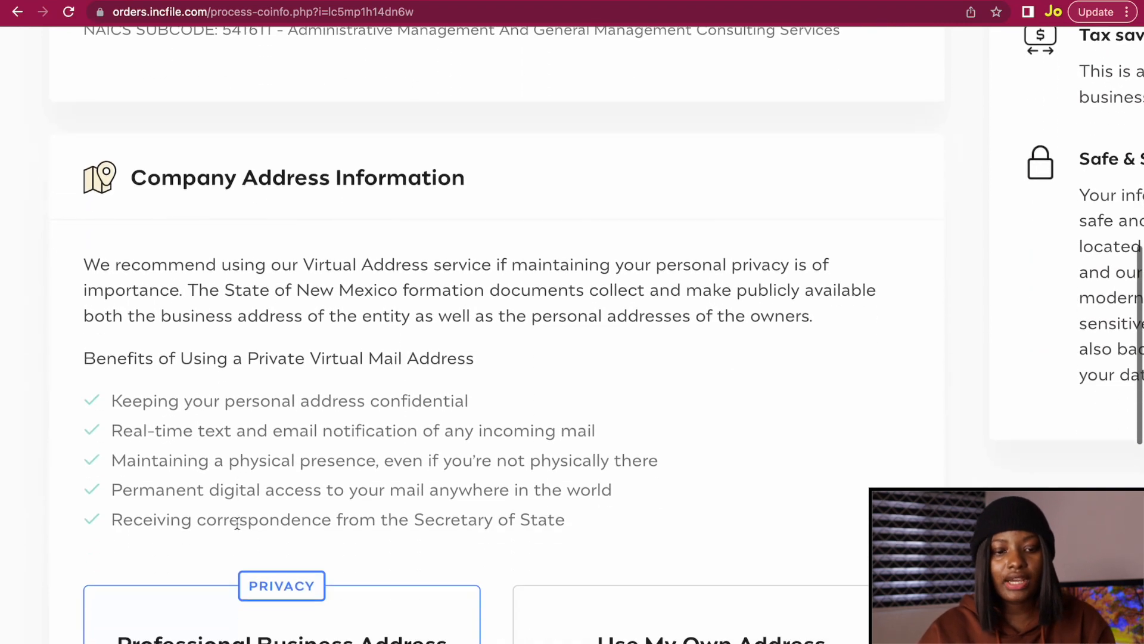
Choose 'Use My Own Address' for the New Mexico company address and begin entering shipito.com.
{"action": "scroll", "coordinate": [237, 522], "scroll_direction": "down", "scroll_amount": 5, "text": "ctrl"}
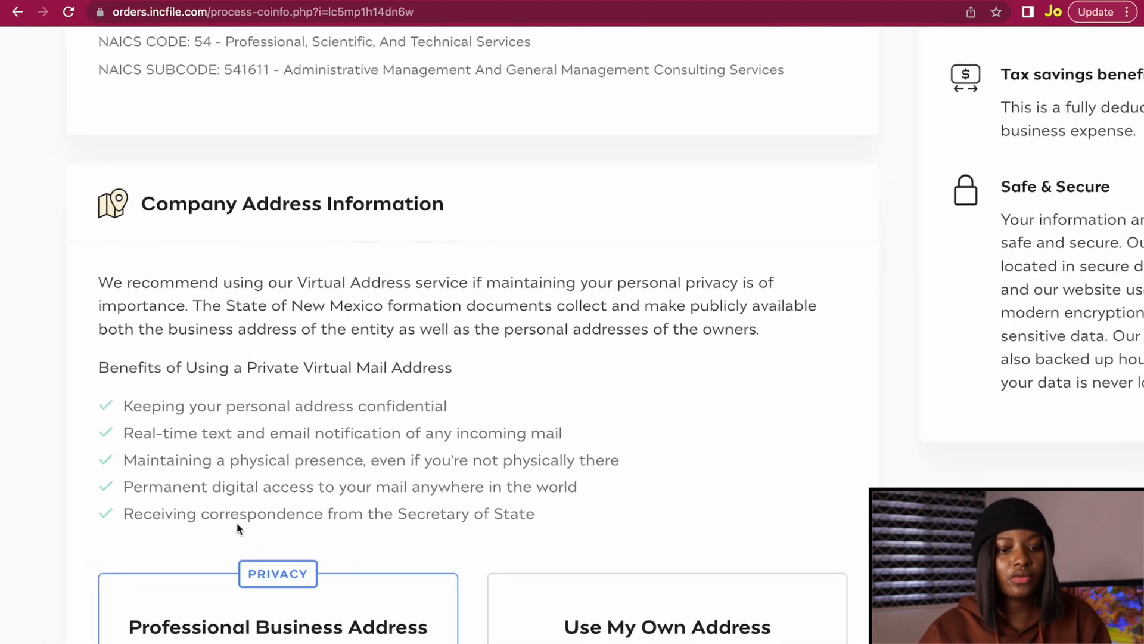
{"action": "scroll", "coordinate": [237, 528], "scroll_direction": "down", "scroll_amount": 8}
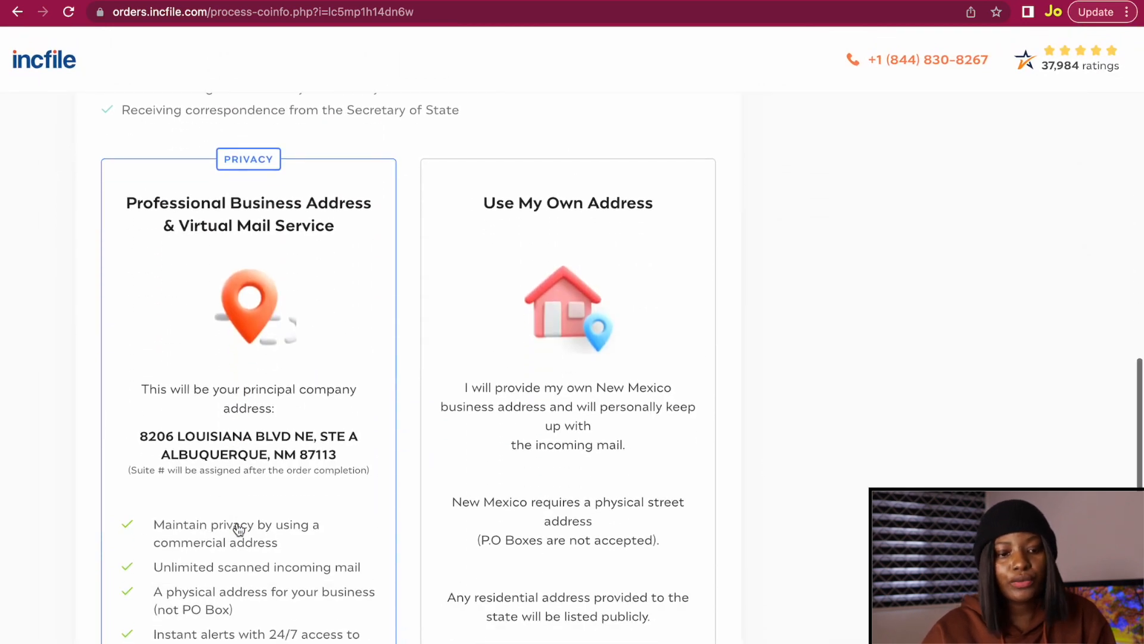
{"action": "scroll", "coordinate": [238, 529], "scroll_direction": "up", "scroll_amount": 1}
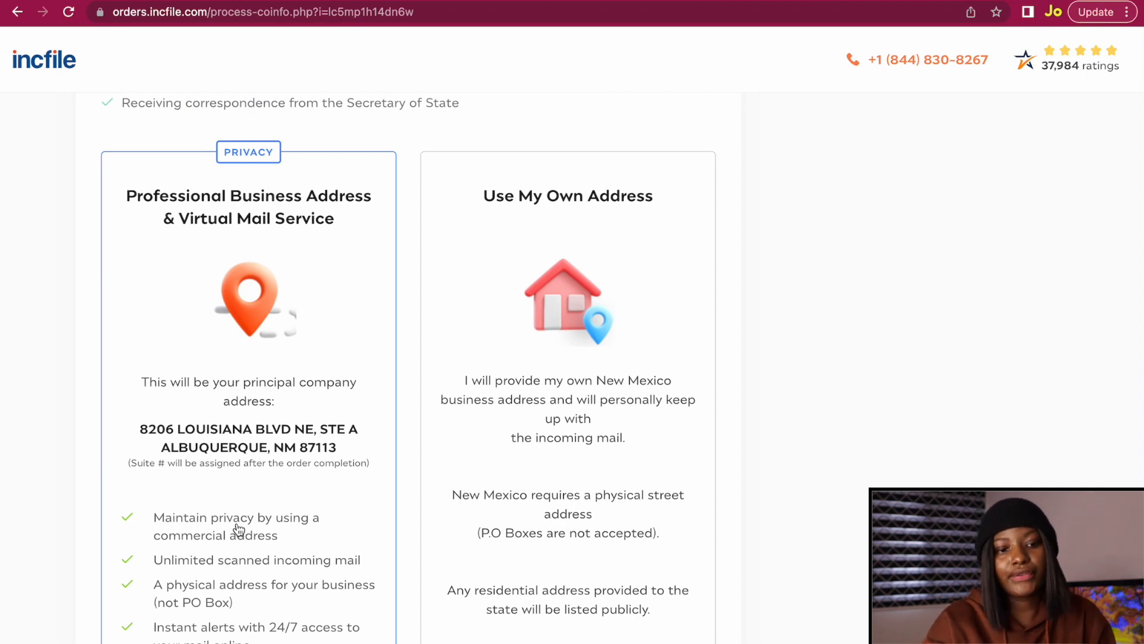
{"action": "scroll", "coordinate": [238, 528], "scroll_direction": "down", "scroll_amount": 2}
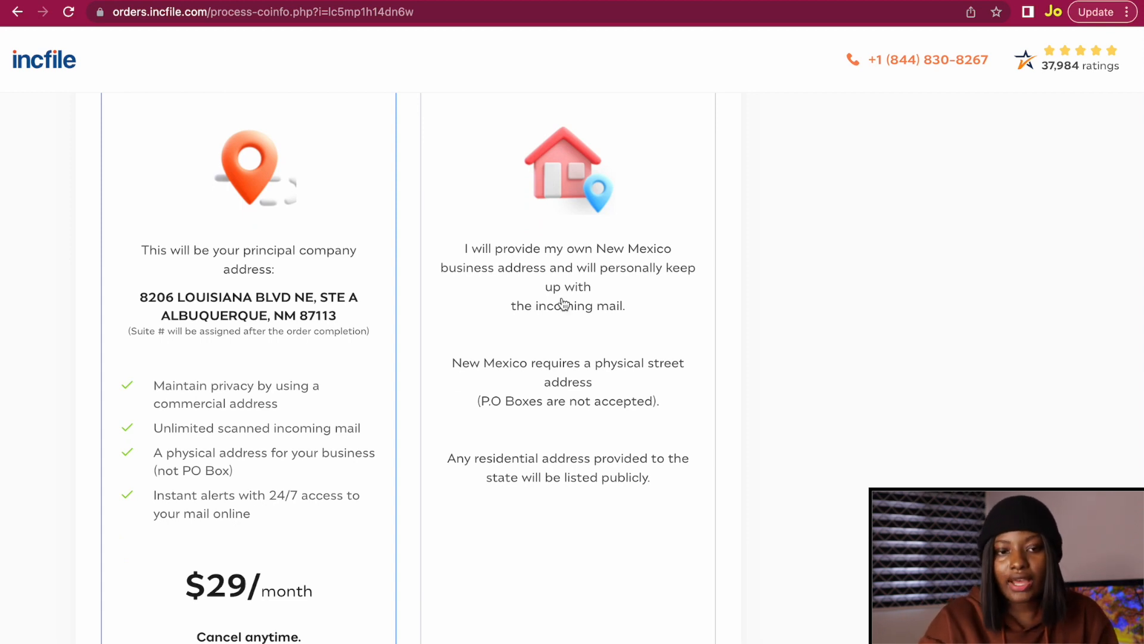
{"action": "scroll", "coordinate": [563, 304], "scroll_direction": "up", "scroll_amount": 2}
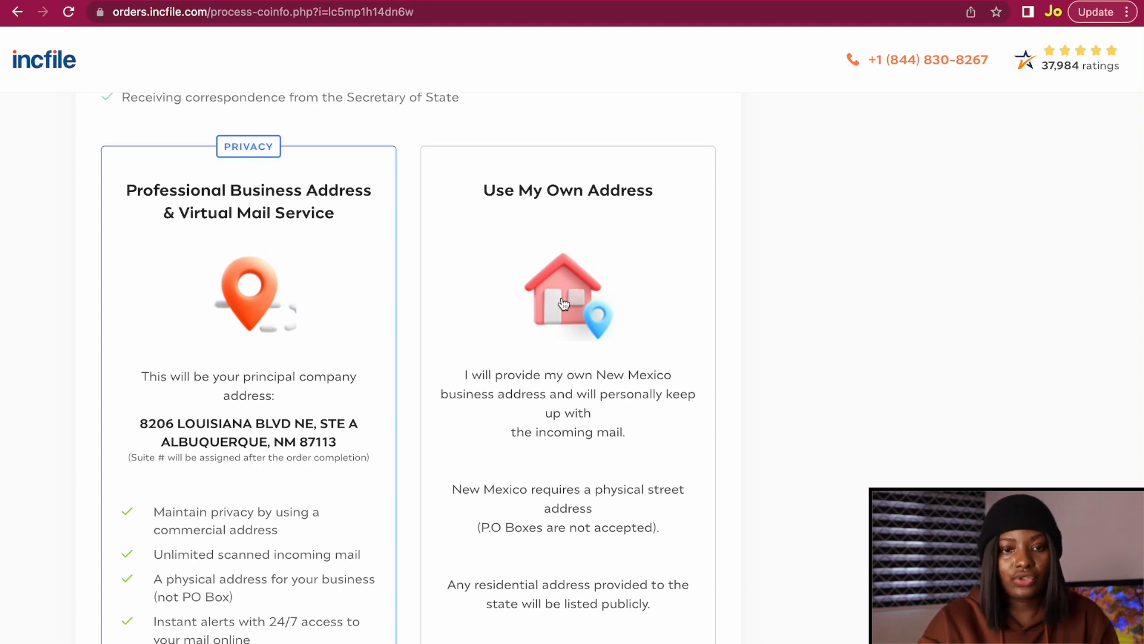
{"action": "scroll", "coordinate": [563, 304], "scroll_direction": "down", "scroll_amount": 1}
{"action": "left_click", "coordinate": [577, 250]}
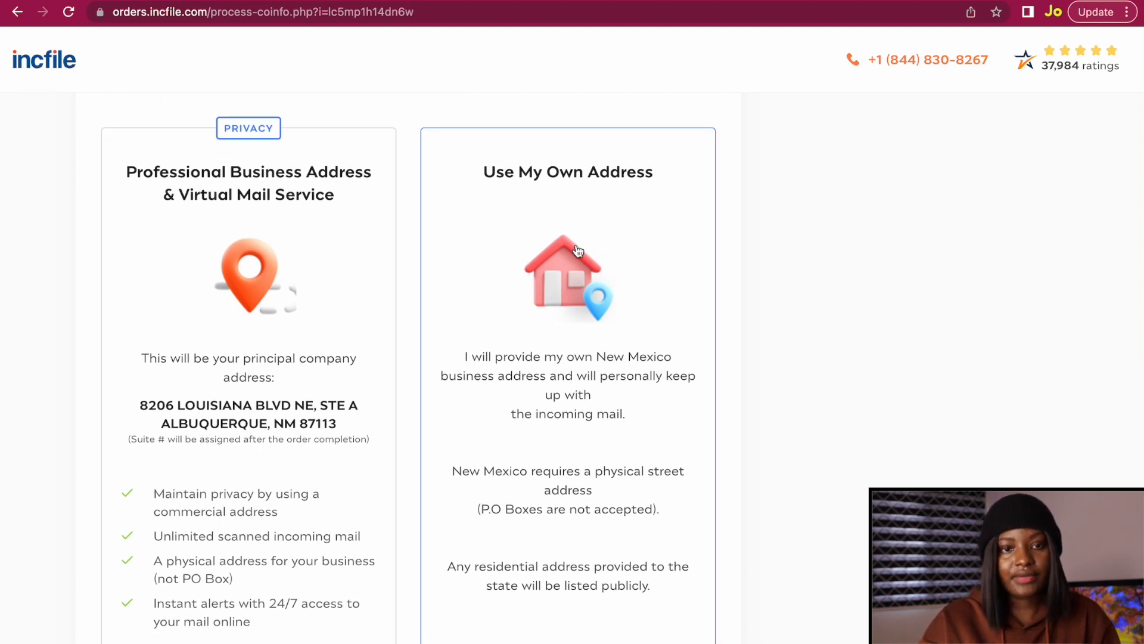
{"action": "scroll", "coordinate": [577, 250], "scroll_direction": "down", "scroll_amount": 3}
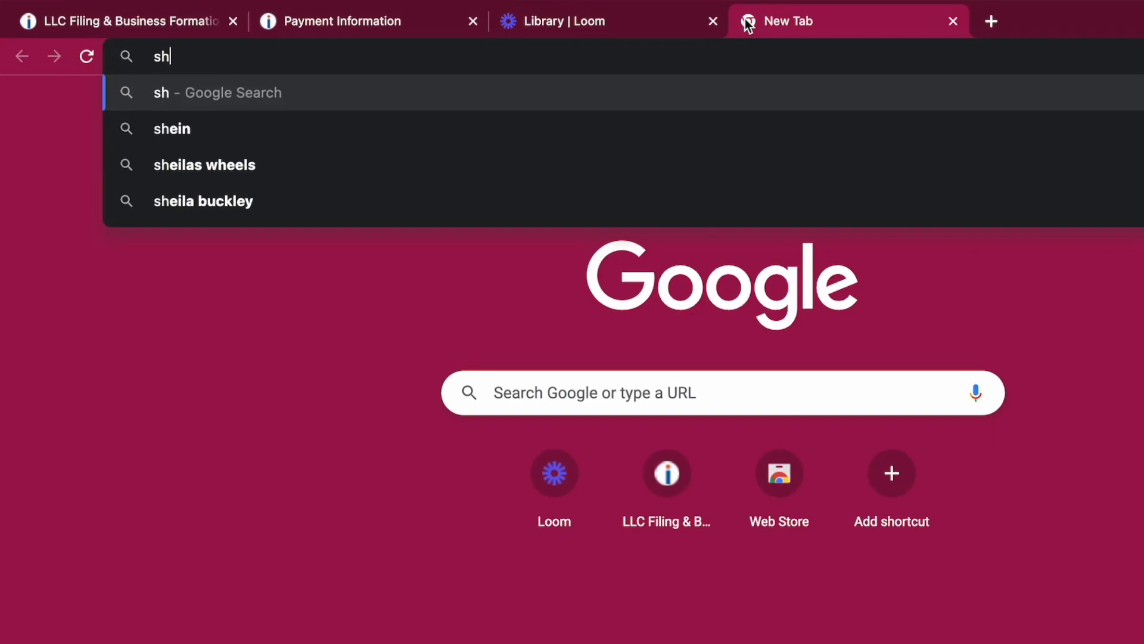
{"action": "type", "text": "ipito.com"}
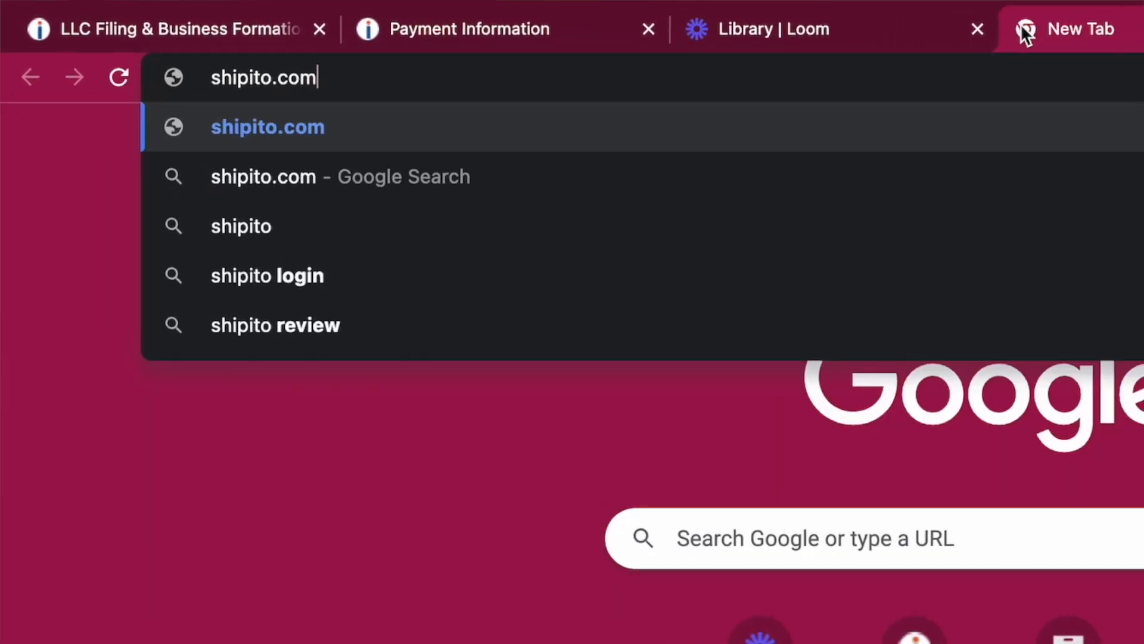
Load shipito.com and look over its parcel-forwarding homepage.
{"action": "key", "text": "Return"}
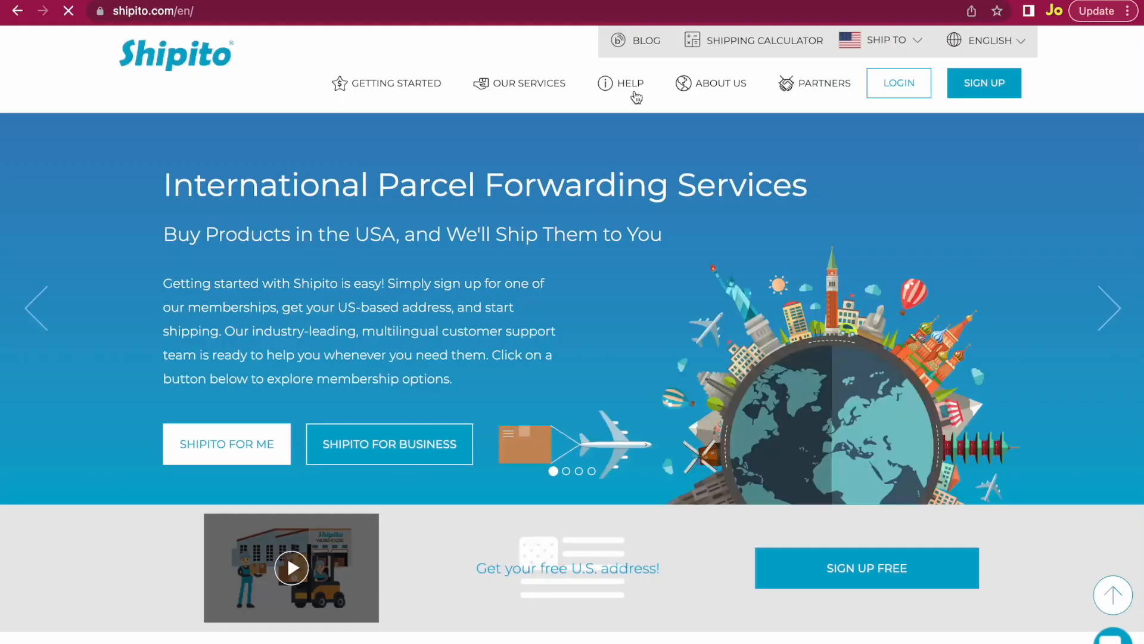
{"action": "mouse_move", "coordinate": [645, 102]}
{"action": "scroll", "coordinate": [1033, 83], "scroll_direction": "up", "scroll_amount": 5}
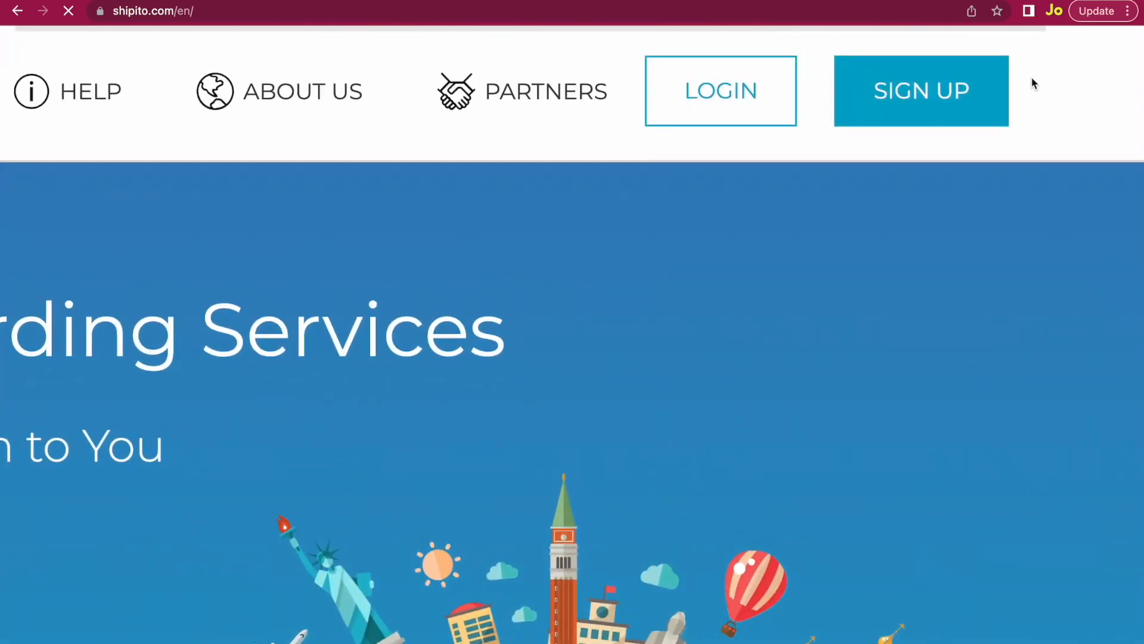
{"action": "scroll", "coordinate": [1035, 84], "scroll_direction": "down", "scroll_amount": 5}
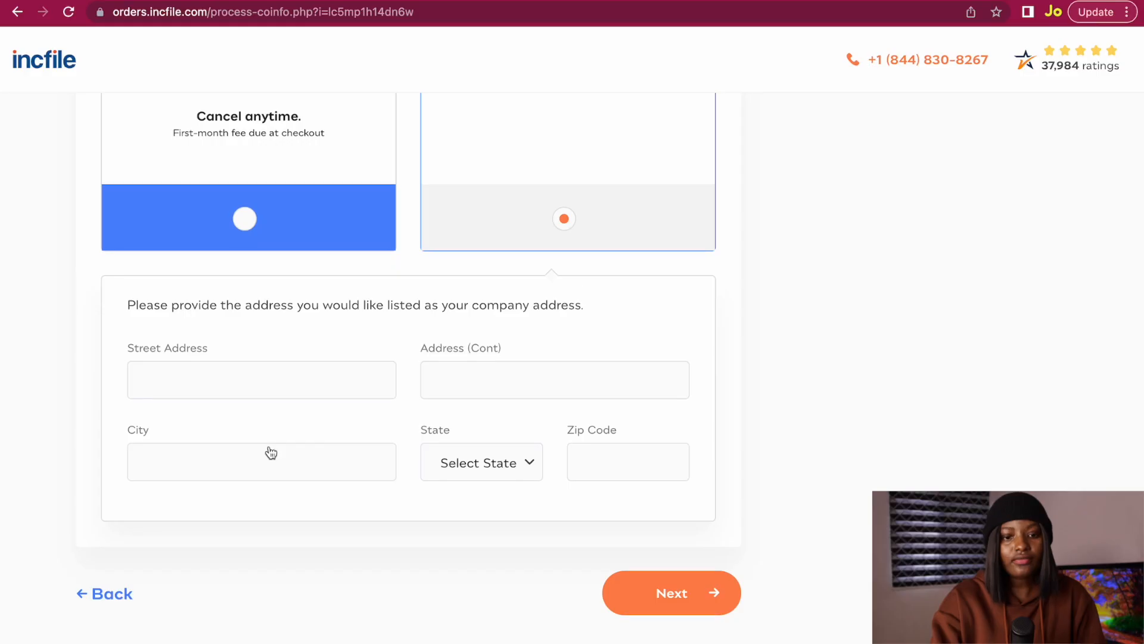
Back in the Incfile order, start entering the company street address.
{"action": "left_click", "coordinate": [180, 375]}
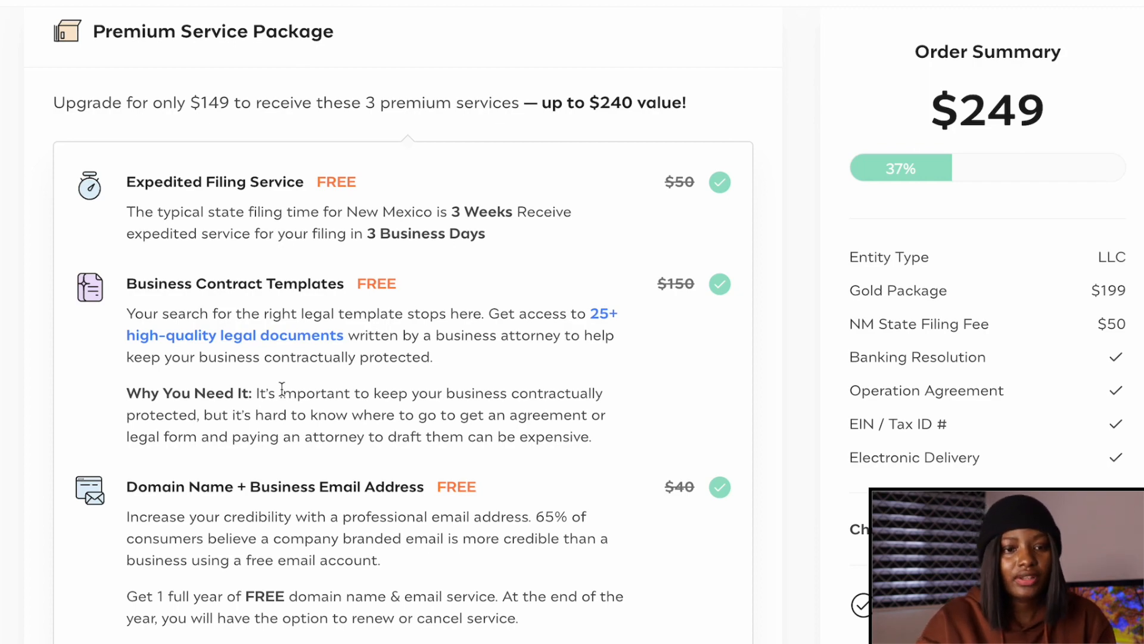
Pass on the $149 premium service upgrade so the order stays at $249.
{"action": "scroll", "coordinate": [343, 290], "scroll_direction": "down", "scroll_amount": 6}
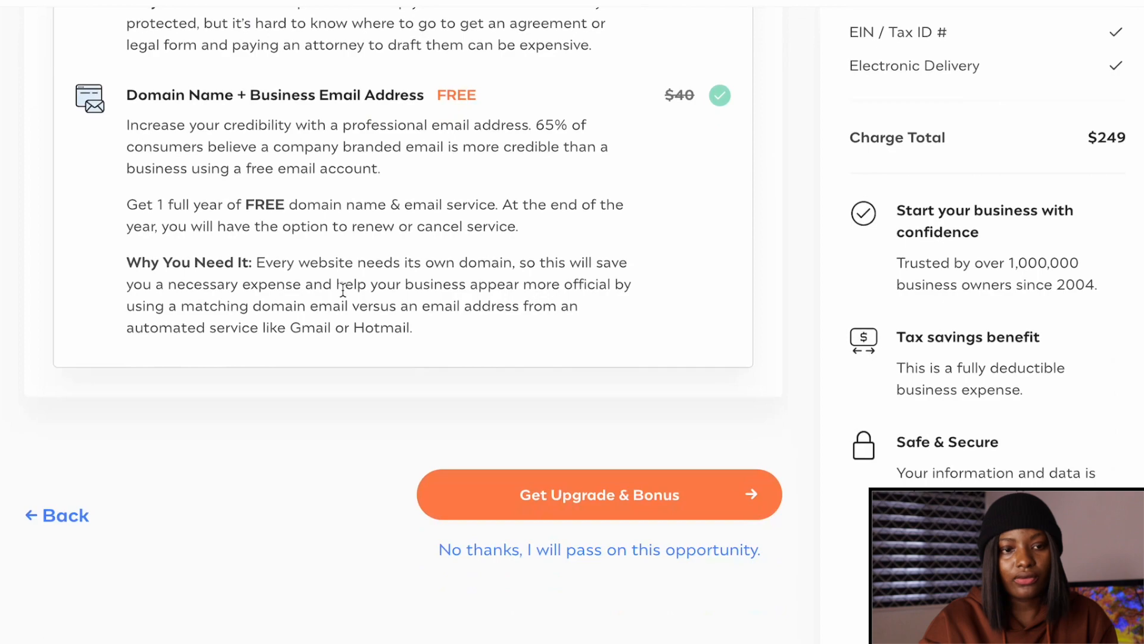
{"action": "scroll", "coordinate": [343, 289], "scroll_direction": "up", "scroll_amount": 7}
{"action": "scroll", "coordinate": [343, 290], "scroll_direction": "down", "scroll_amount": 6}
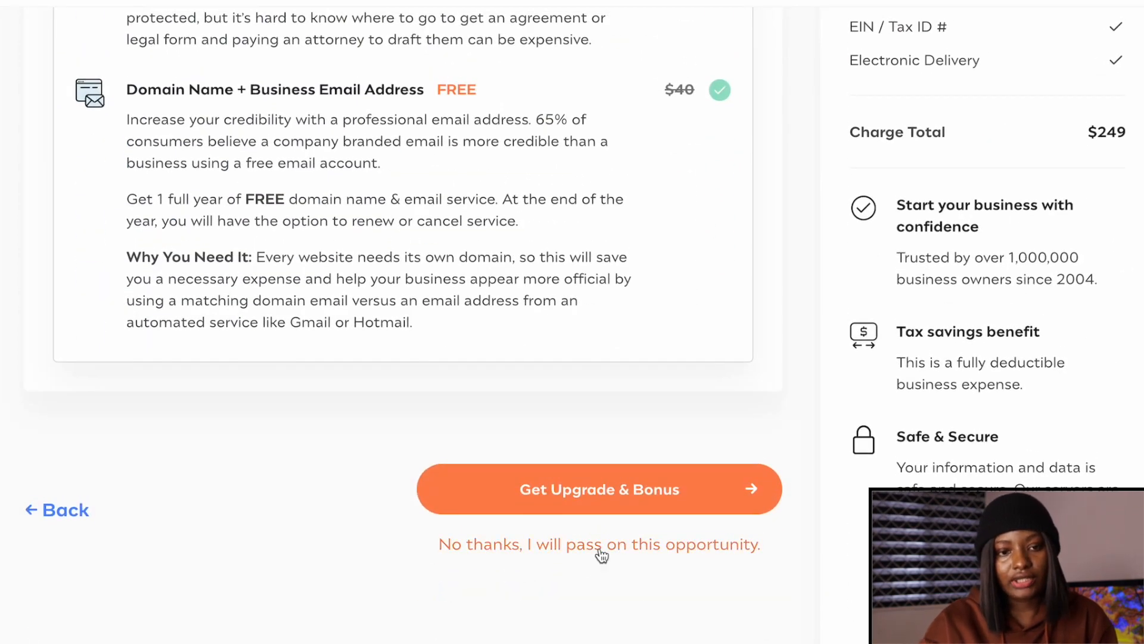
{"action": "scroll", "coordinate": [236, 515], "scroll_direction": "up", "scroll_amount": 3}
{"action": "scroll", "coordinate": [236, 515], "scroll_direction": "up", "scroll_amount": 3}
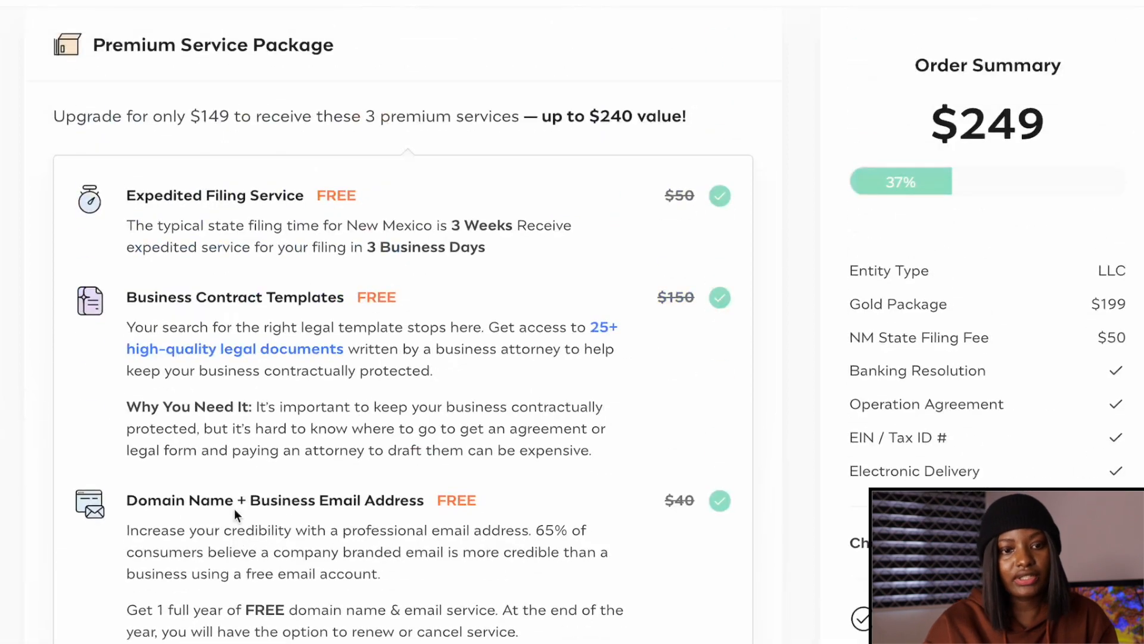
{"action": "scroll", "coordinate": [410, 570], "scroll_direction": "down", "scroll_amount": 5}
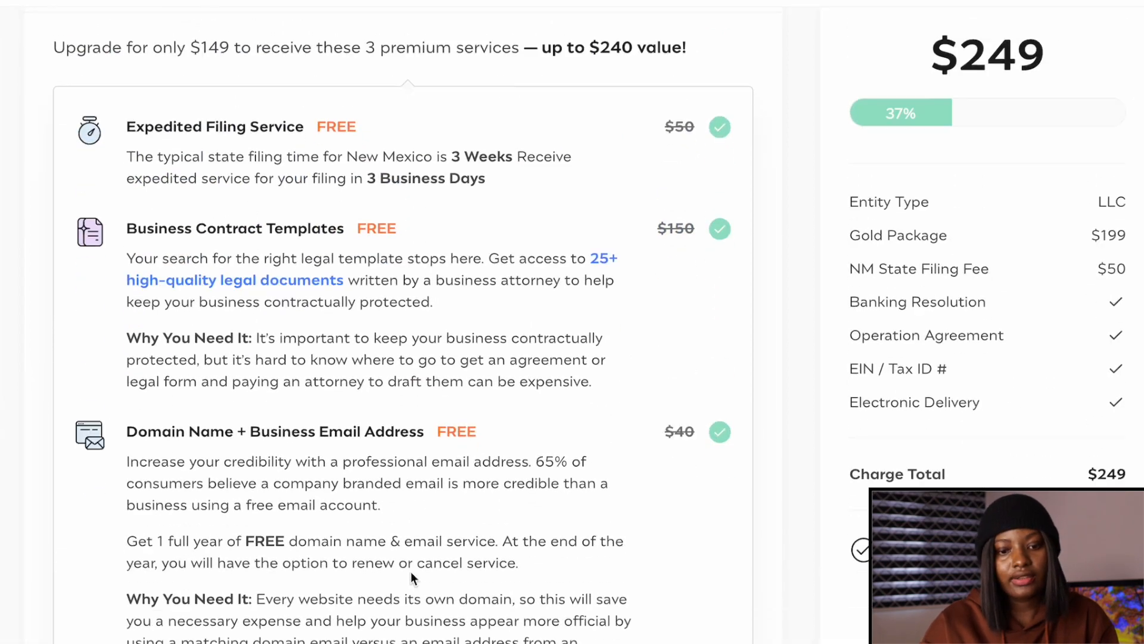
{"action": "scroll", "coordinate": [410, 571], "scroll_direction": "down", "scroll_amount": 1}
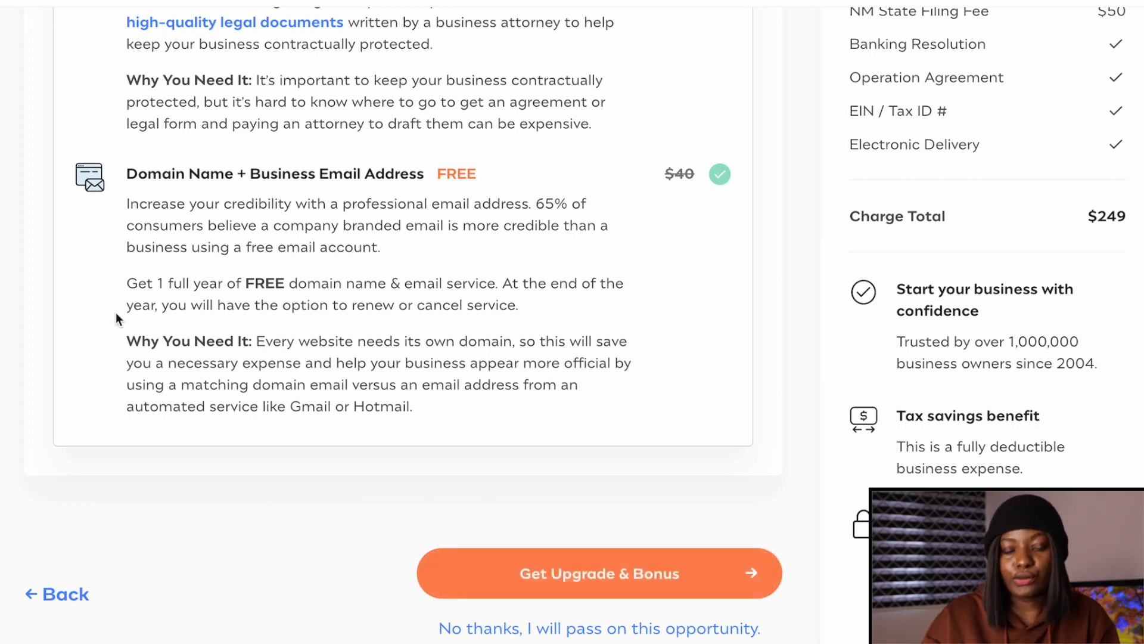
{"action": "scroll", "coordinate": [116, 316], "scroll_direction": "up", "scroll_amount": 5}
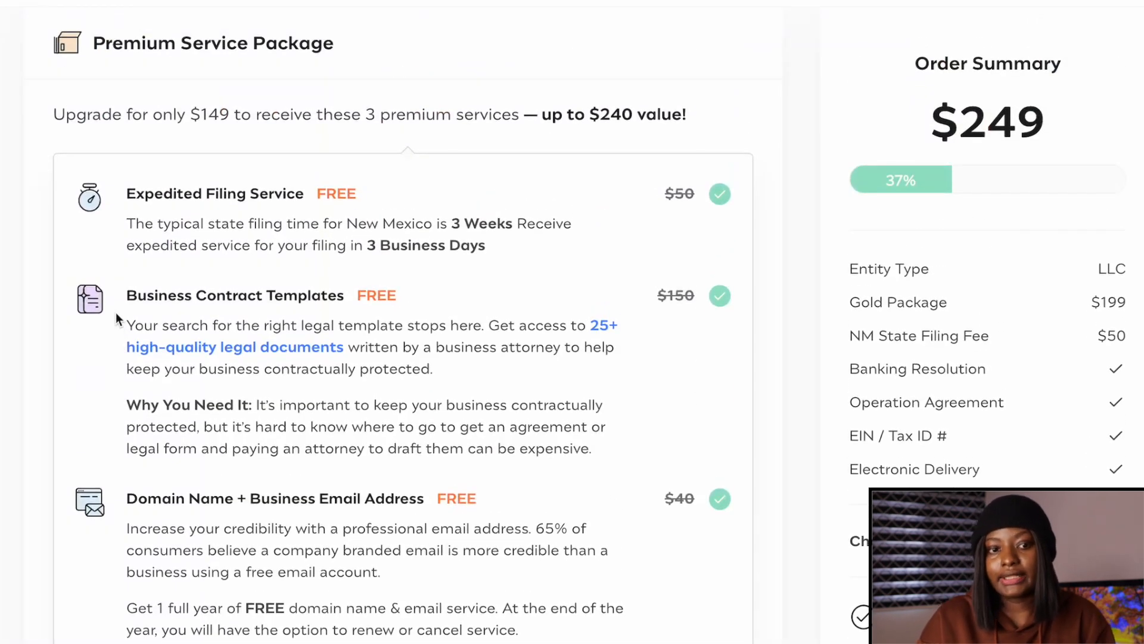
{"action": "scroll", "coordinate": [671, 477], "scroll_direction": "down", "scroll_amount": 6}
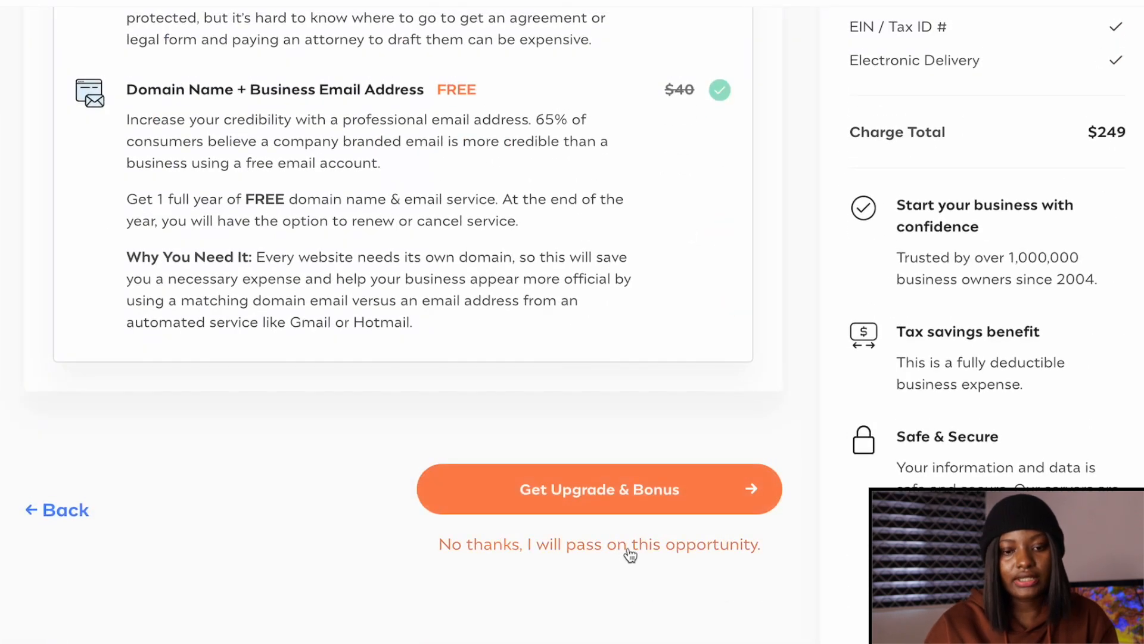
{"action": "left_click", "coordinate": [631, 551]}
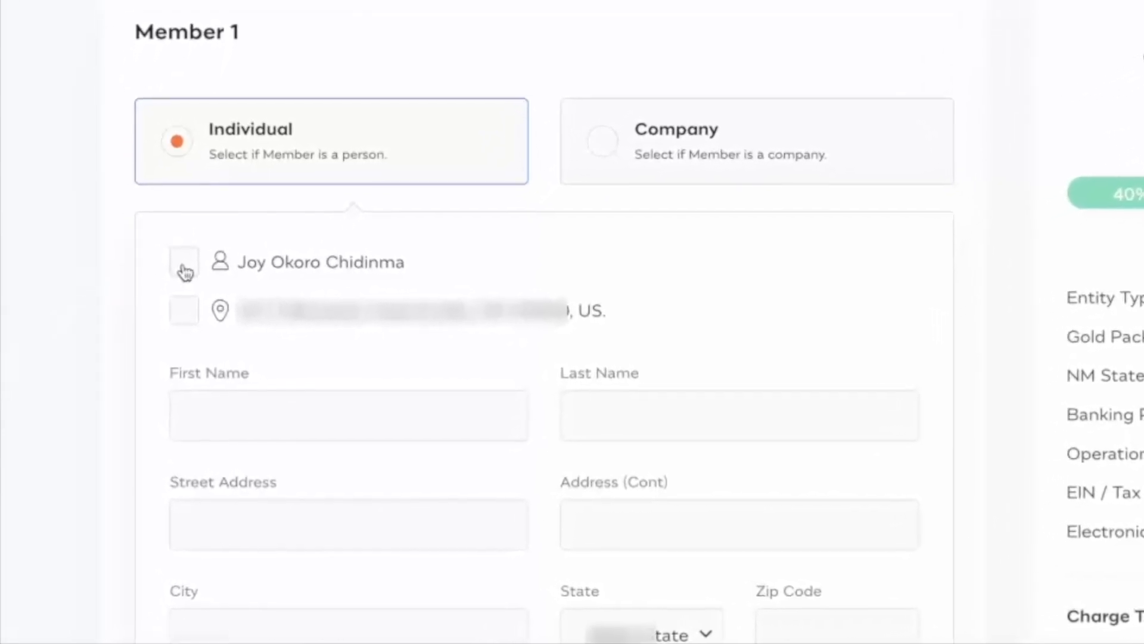
Fill Member 1's name and address from the saved profile details.
{"action": "left_click", "coordinate": [195, 259]}
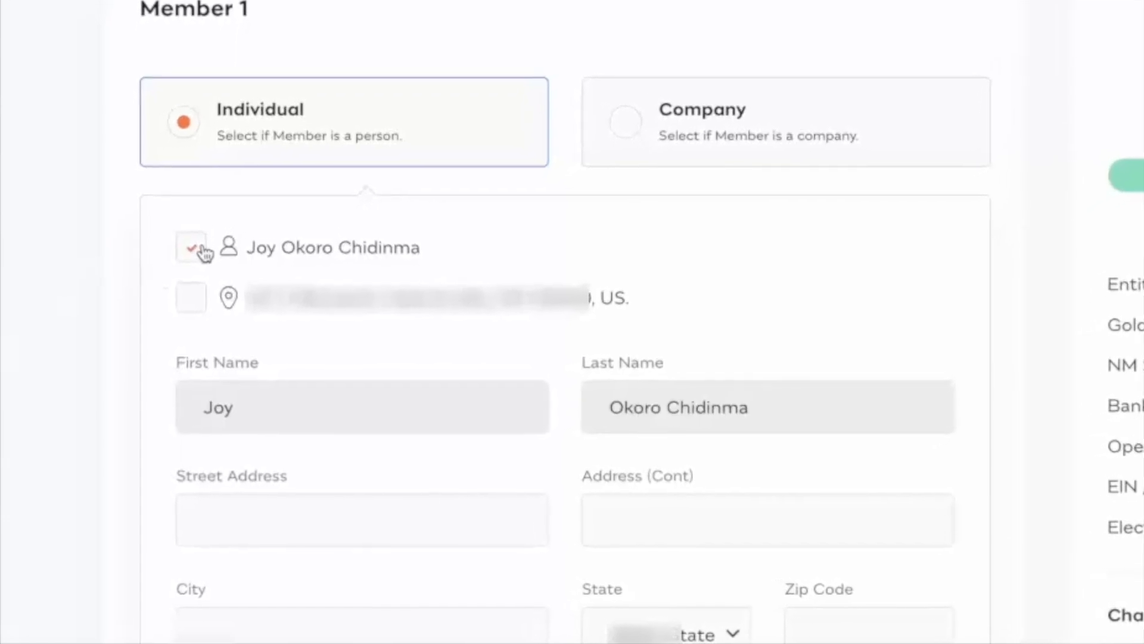
{"action": "left_click", "coordinate": [198, 295]}
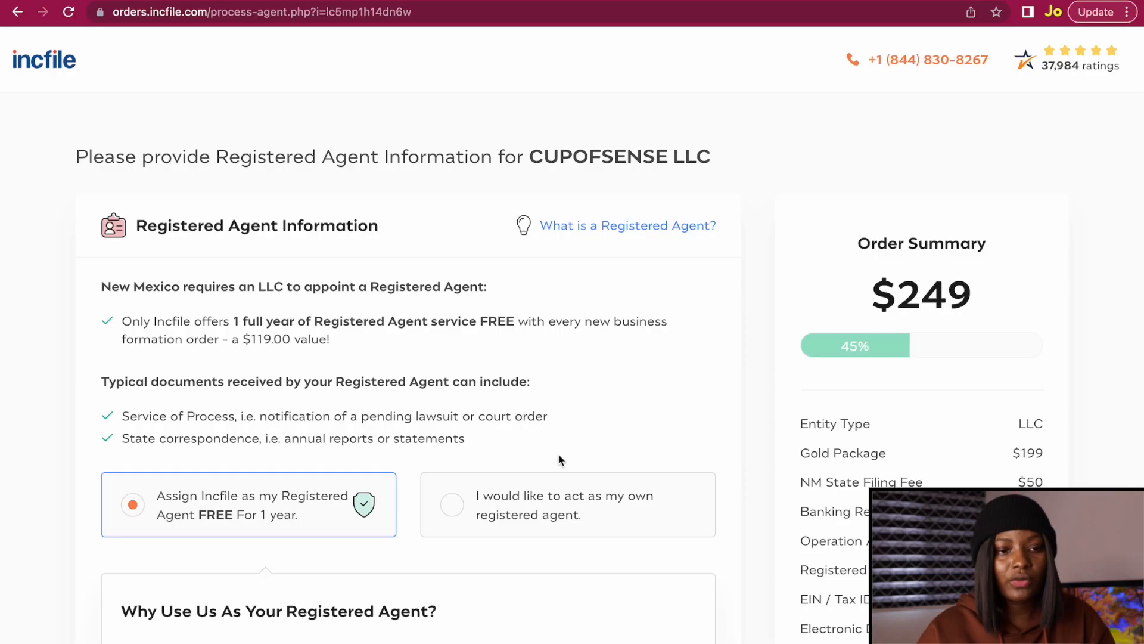
{"action": "scroll", "coordinate": [558, 456], "scroll_direction": "down", "scroll_amount": 1}
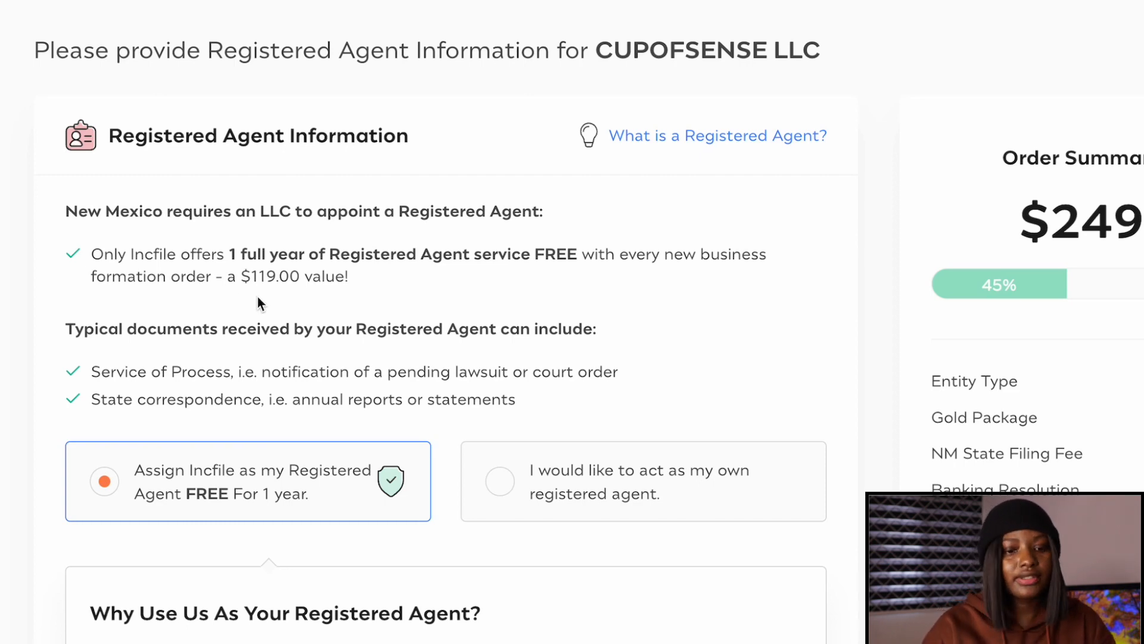
Choose 'Assign Incfile as my Registered Agent FREE for 1 year' and proceed to EIN / Tax ID.
{"action": "scroll", "coordinate": [258, 296], "scroll_direction": "down", "scroll_amount": 10}
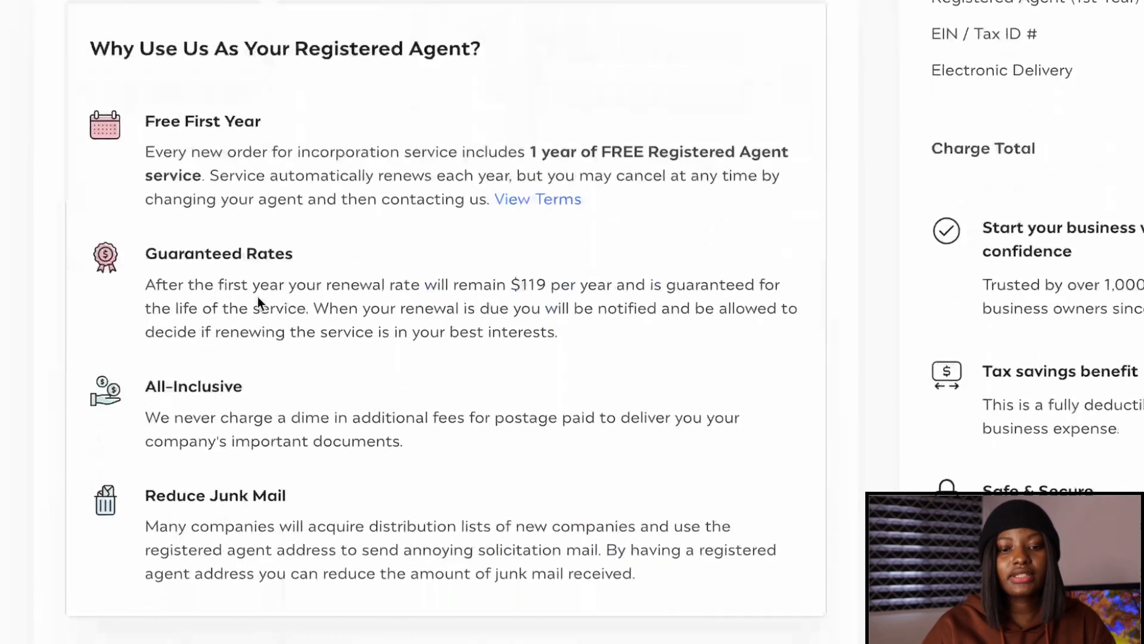
{"action": "left_click", "coordinate": [804, 633]}
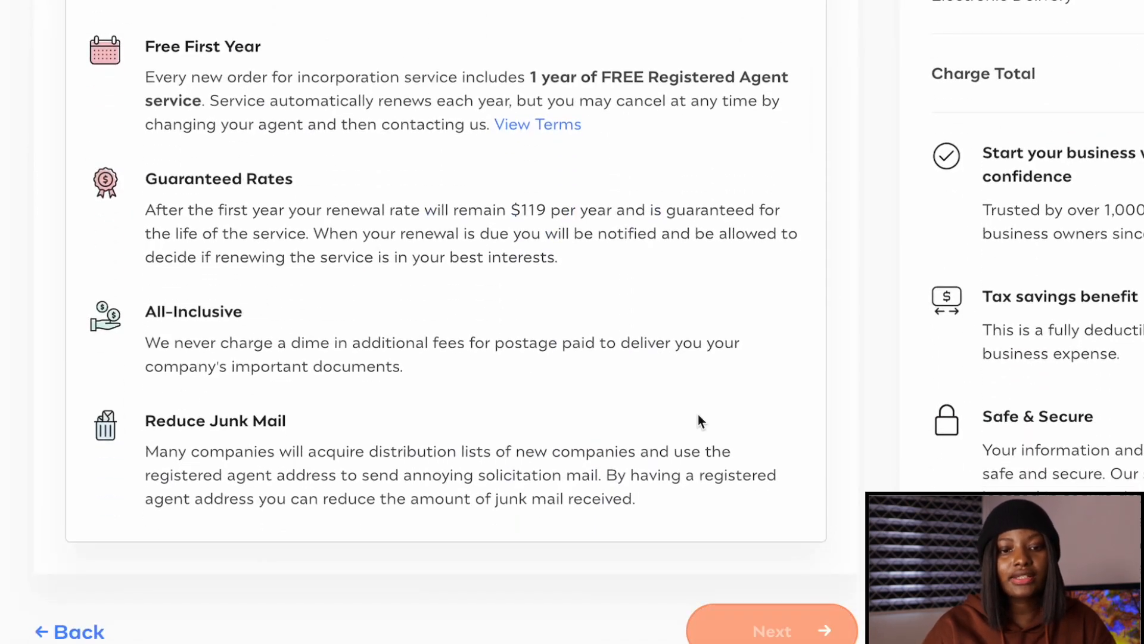
{"action": "scroll", "coordinate": [698, 416], "scroll_direction": "down", "scroll_amount": 2}
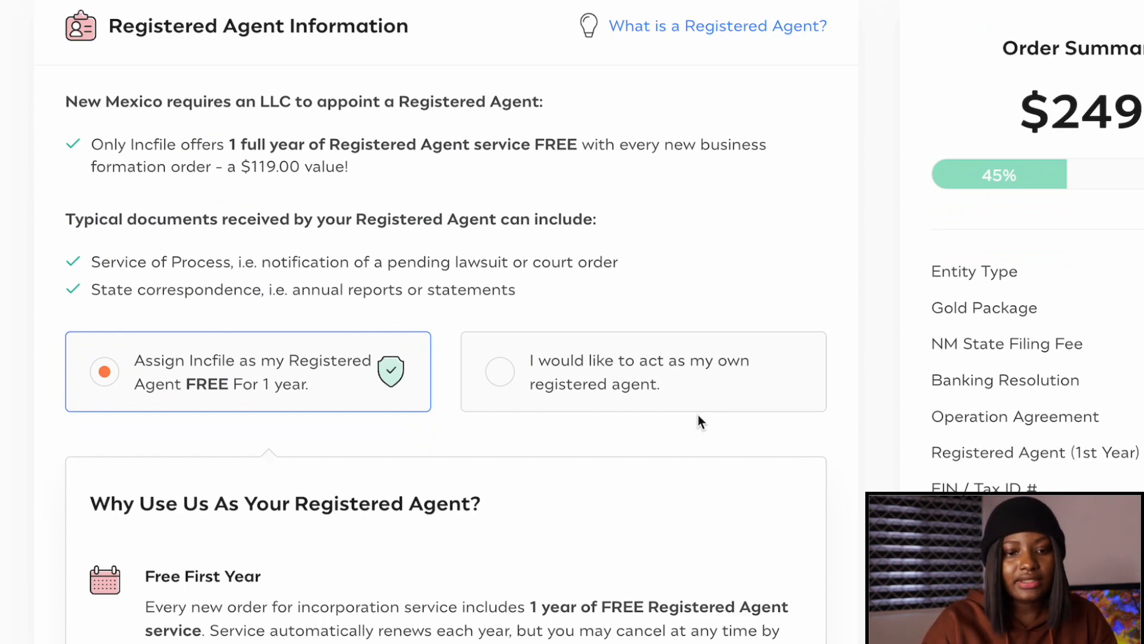
{"action": "left_click", "coordinate": [583, 382]}
{"action": "scroll", "coordinate": [581, 382], "scroll_direction": "down", "scroll_amount": 4}
{"action": "scroll", "coordinate": [578, 380], "scroll_direction": "down", "scroll_amount": 5}
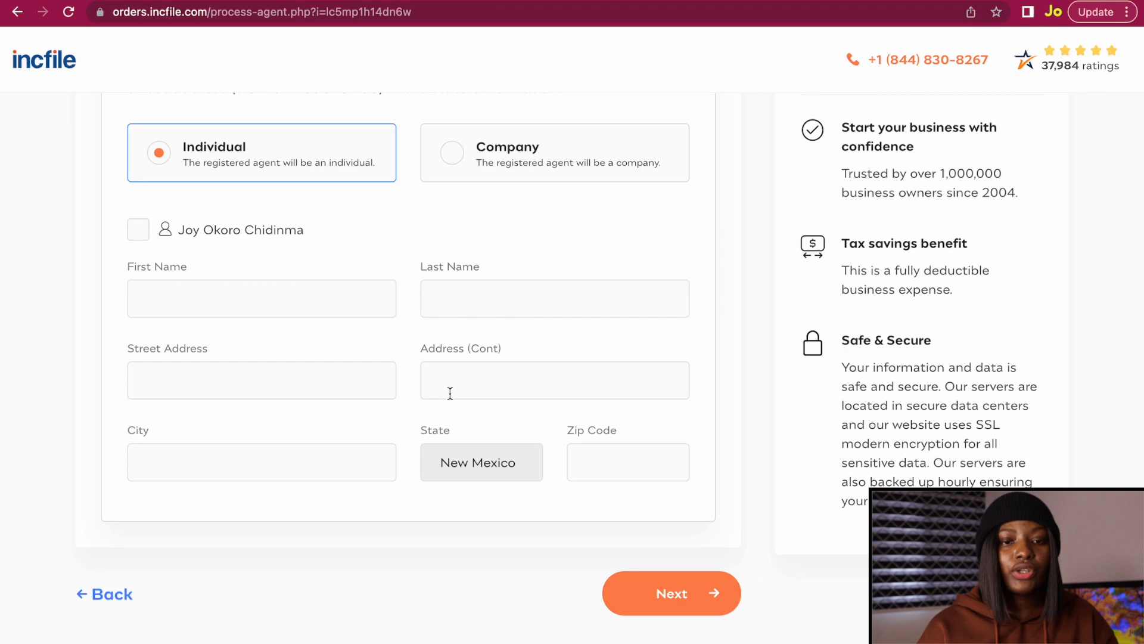
{"action": "scroll", "coordinate": [475, 307], "scroll_direction": "up", "scroll_amount": 6}
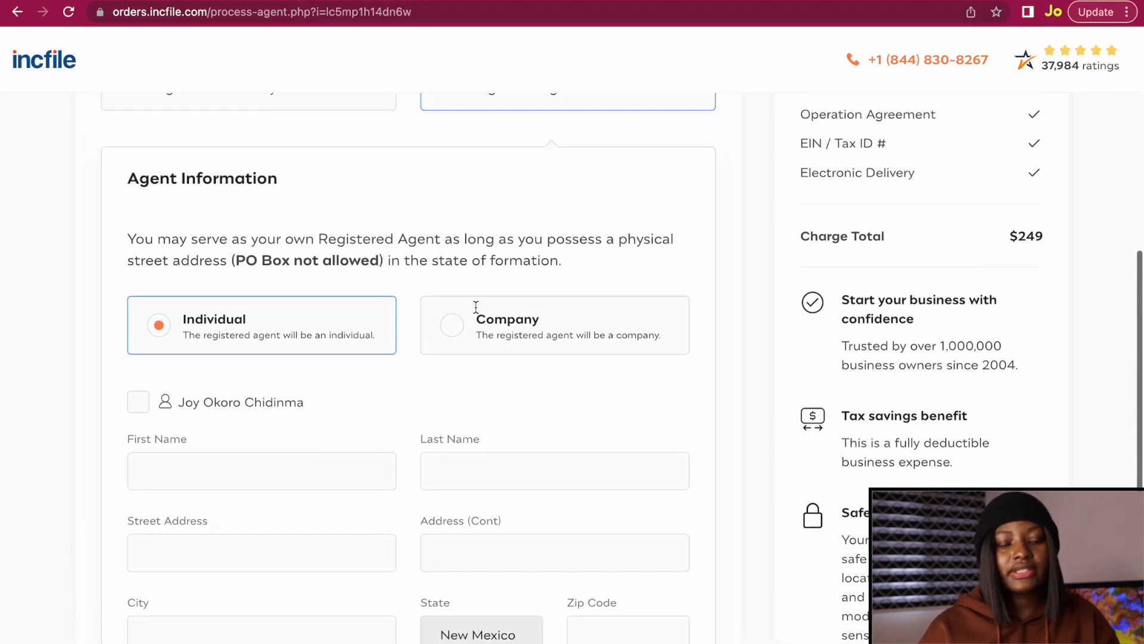
{"action": "scroll", "coordinate": [475, 312], "scroll_direction": "down", "scroll_amount": 6}
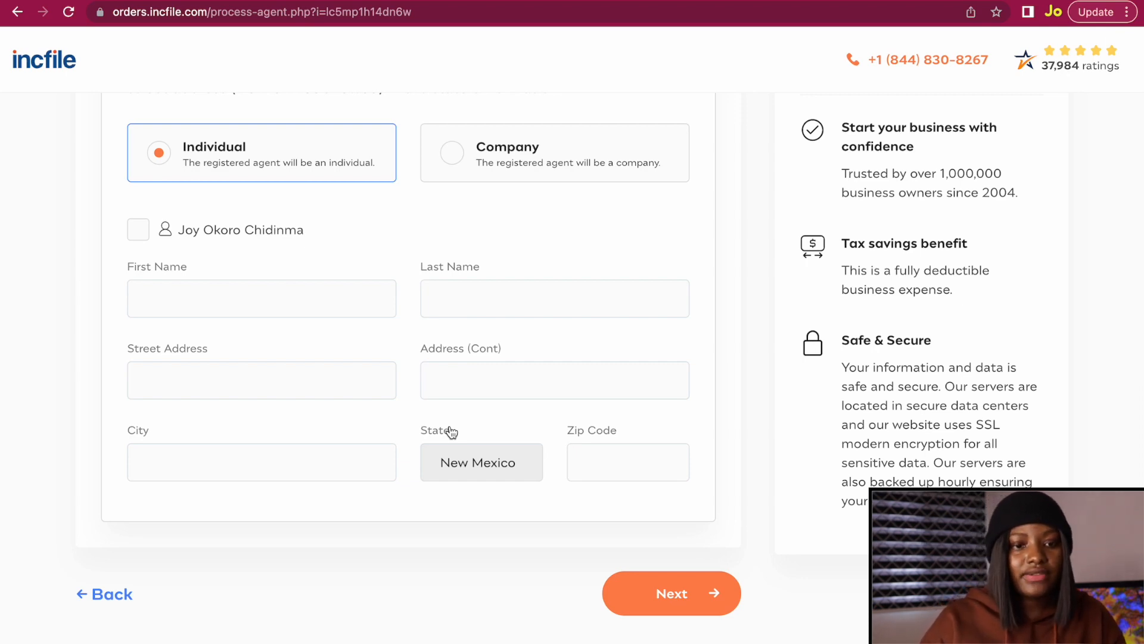
{"action": "scroll", "coordinate": [450, 427], "scroll_direction": "up", "scroll_amount": 5}
{"action": "left_click", "coordinate": [136, 244]}
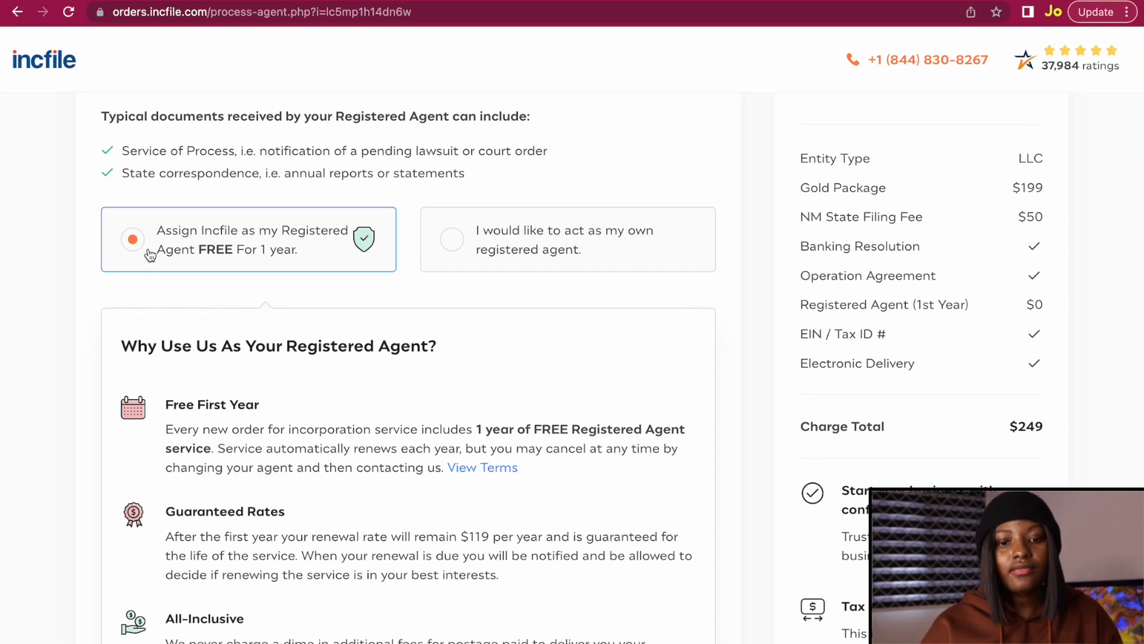
{"action": "scroll", "coordinate": [149, 256], "scroll_direction": "down", "scroll_amount": 5}
{"action": "left_click", "coordinate": [673, 604]}
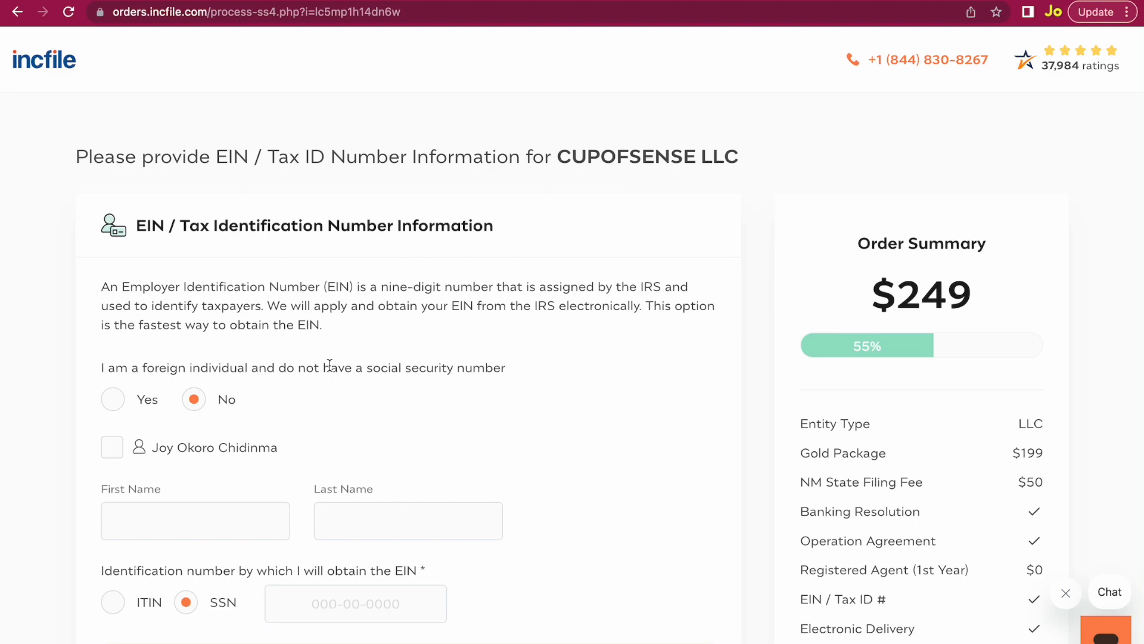
Answer Yes to 'I am a foreign individual and do not have a social security number'.
{"action": "scroll", "coordinate": [329, 364], "scroll_direction": "down", "scroll_amount": 3}
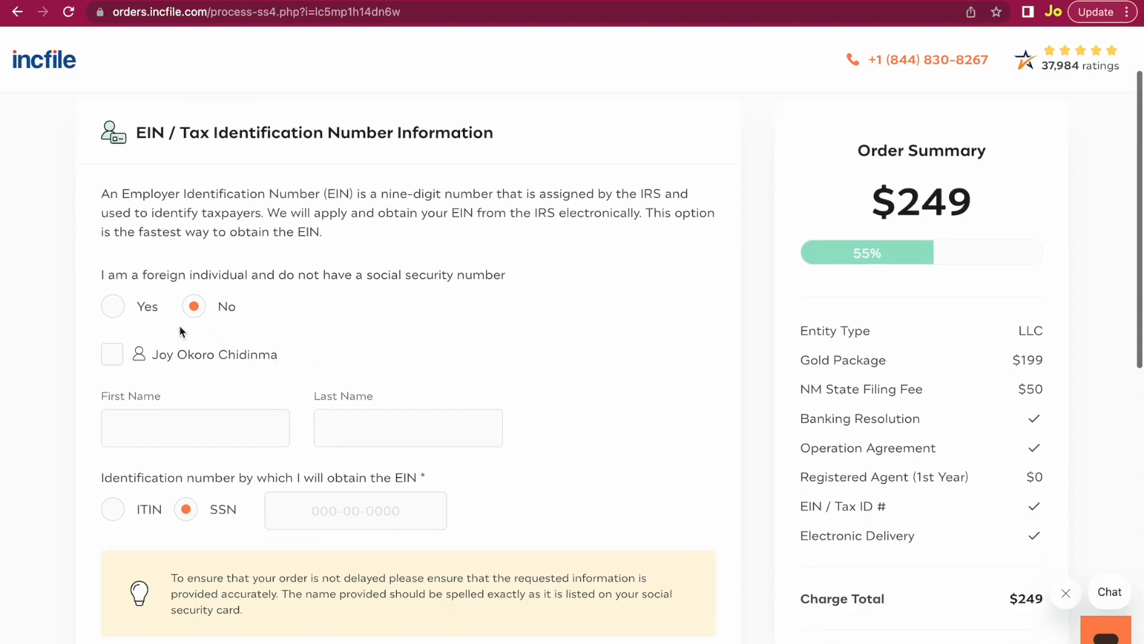
{"action": "scroll", "coordinate": [162, 315], "scroll_direction": "up", "scroll_amount": 3}
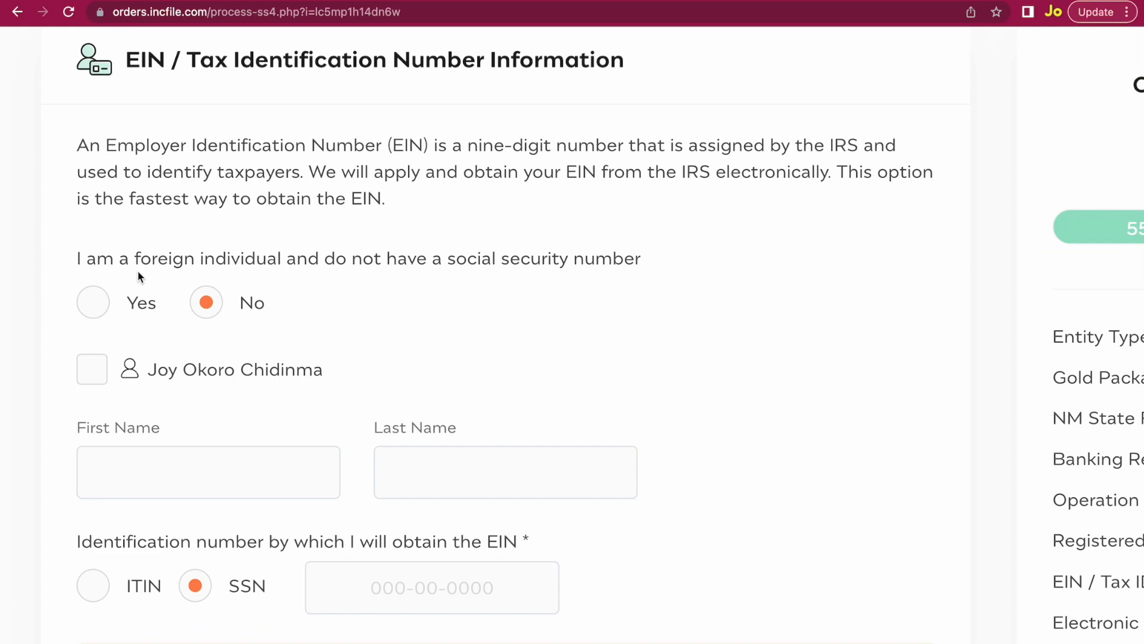
{"action": "left_click", "coordinate": [94, 303]}
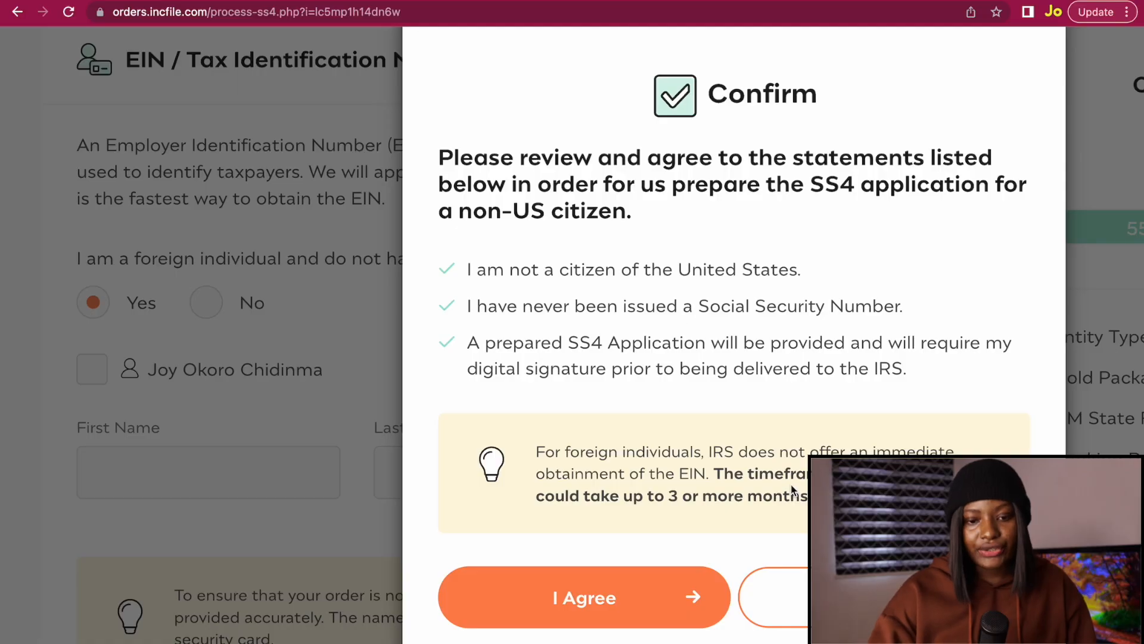
Agree to the non-US SS4 statements, use the saved name, and set the Nigerian physical address.
{"action": "left_click", "coordinate": [611, 592]}
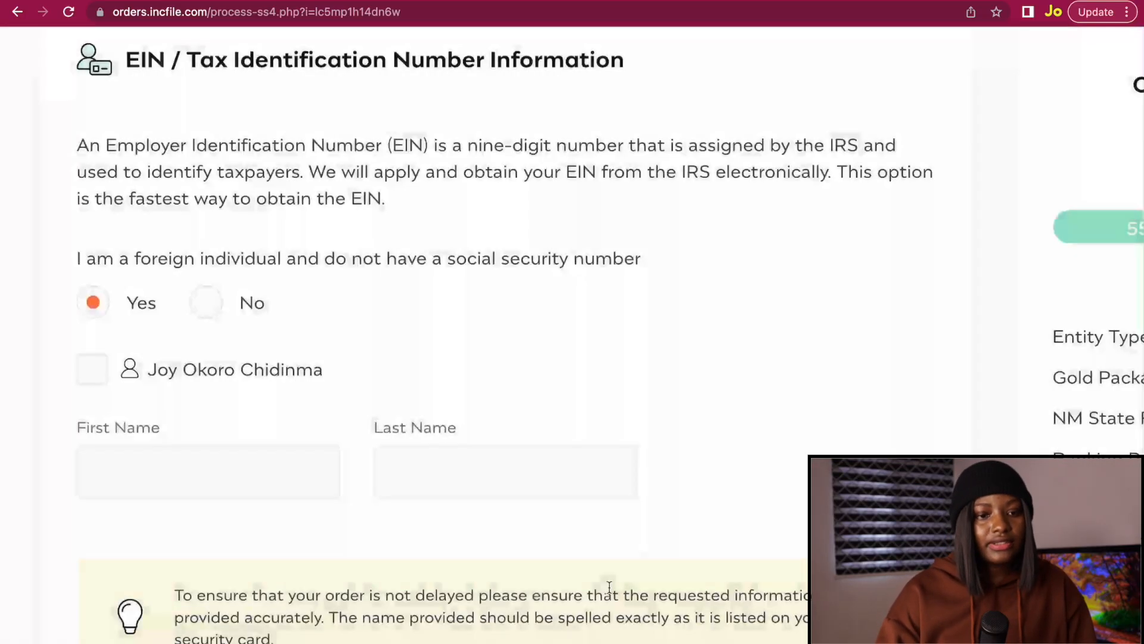
{"action": "left_click", "coordinate": [94, 379]}
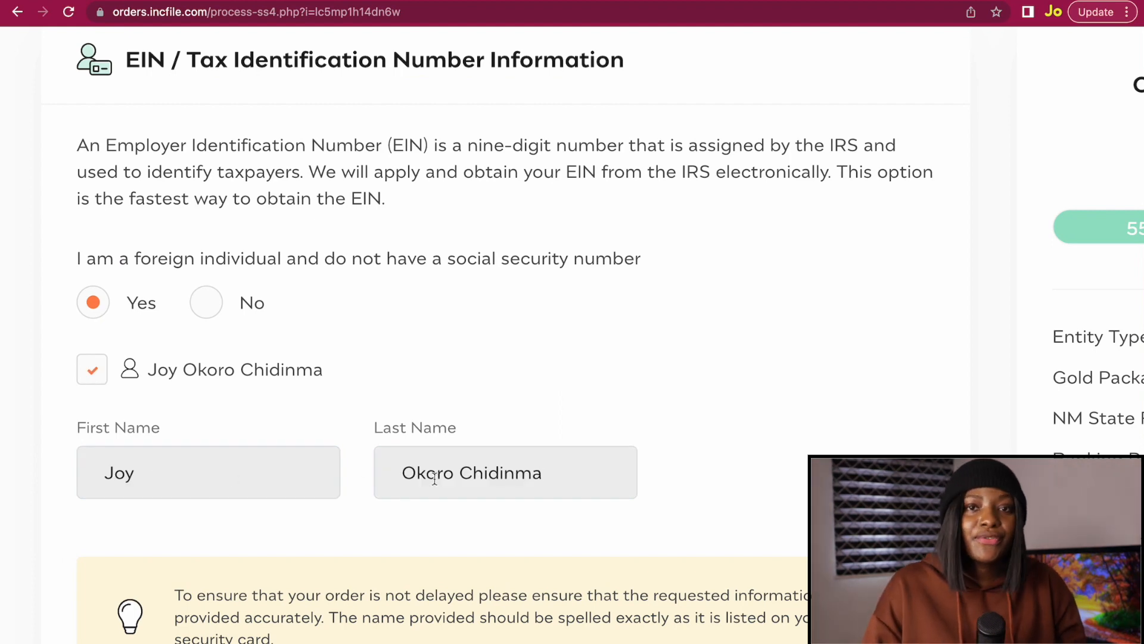
{"action": "scroll", "coordinate": [596, 465], "scroll_direction": "down", "scroll_amount": 9}
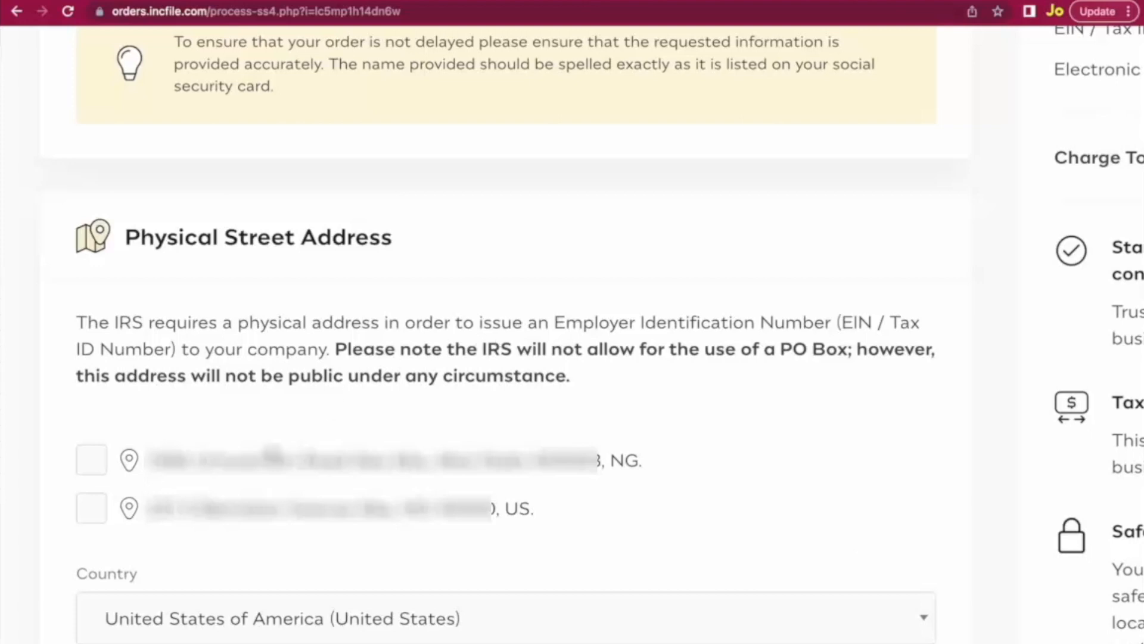
{"action": "left_click", "coordinate": [92, 464]}
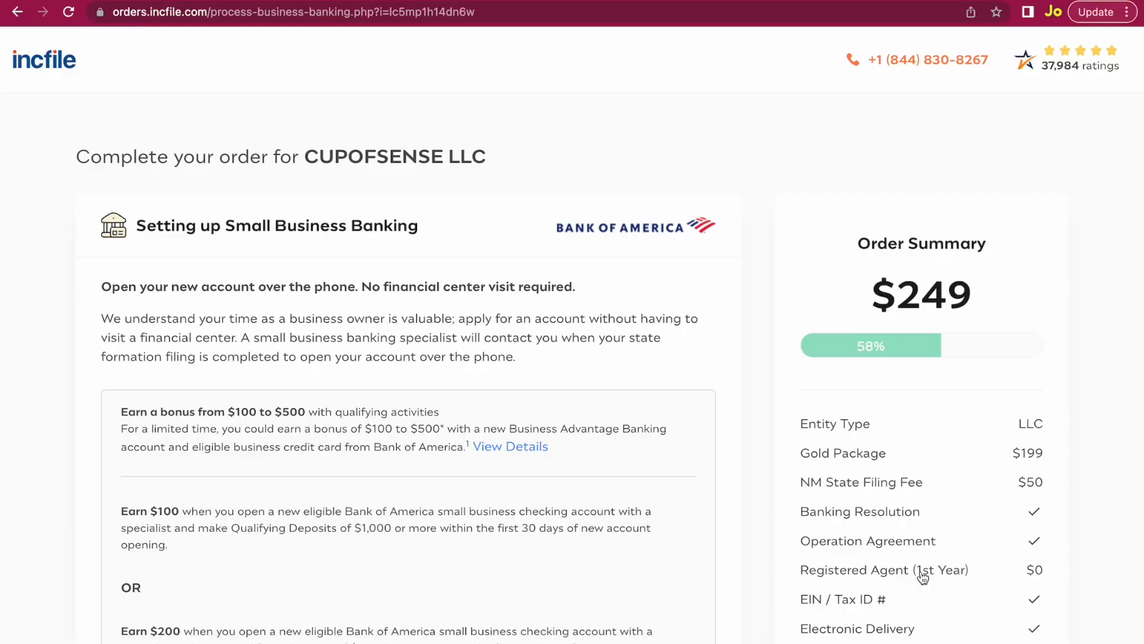
Answer 'No, not at this time' to the Bank of America banking offer and continue.
{"action": "scroll", "coordinate": [199, 462], "scroll_direction": "down", "scroll_amount": 1}
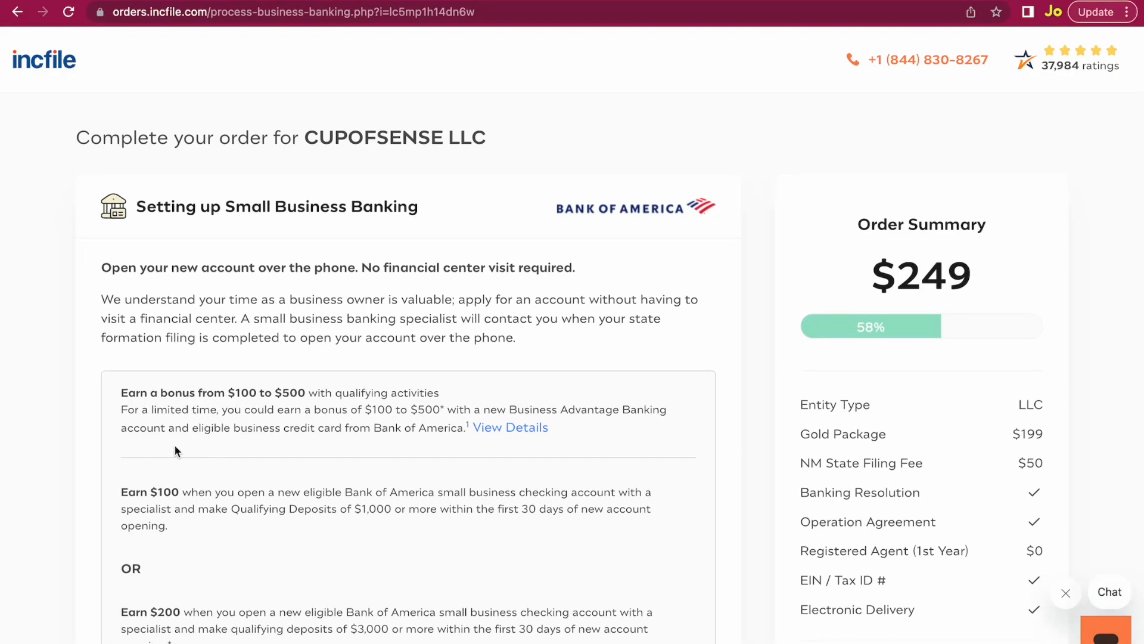
{"action": "scroll", "coordinate": [174, 445], "scroll_direction": "up", "scroll_amount": 3}
{"action": "scroll", "coordinate": [174, 444], "scroll_direction": "up", "scroll_amount": 1}
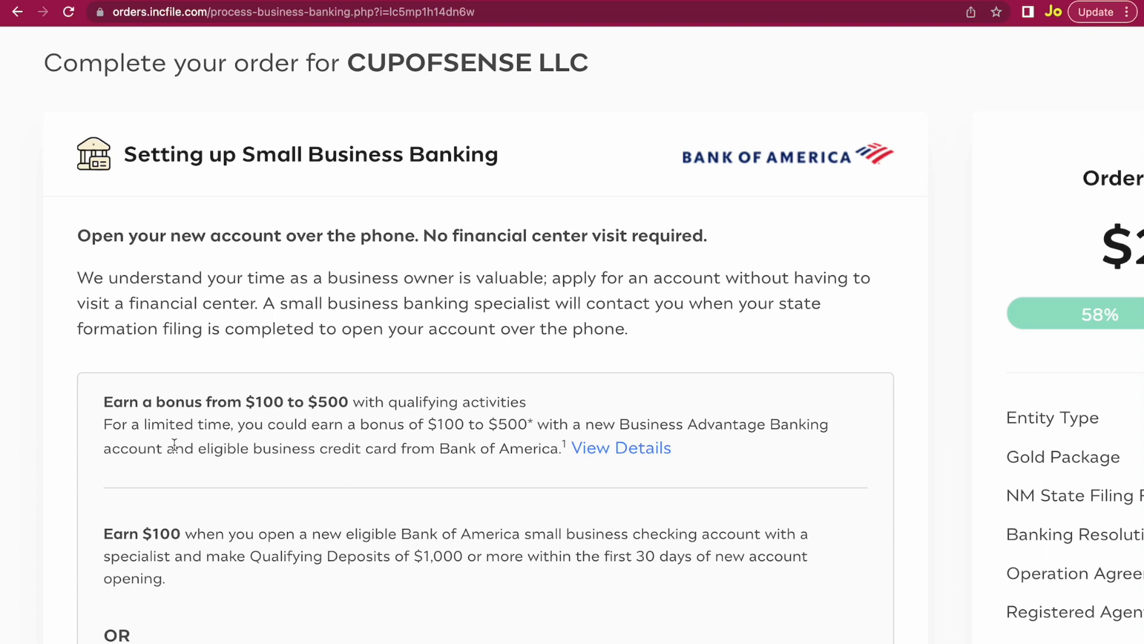
{"action": "scroll", "coordinate": [524, 420], "scroll_direction": "down", "scroll_amount": 10}
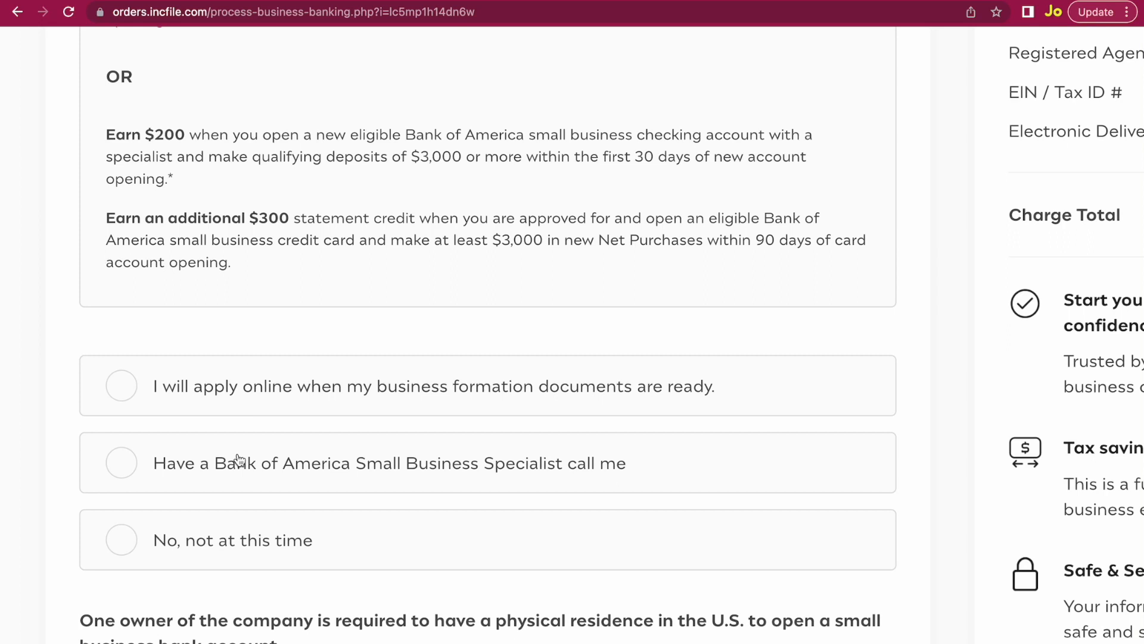
{"action": "left_click", "coordinate": [181, 542]}
{"action": "scroll", "coordinate": [511, 551], "scroll_direction": "down", "scroll_amount": 1}
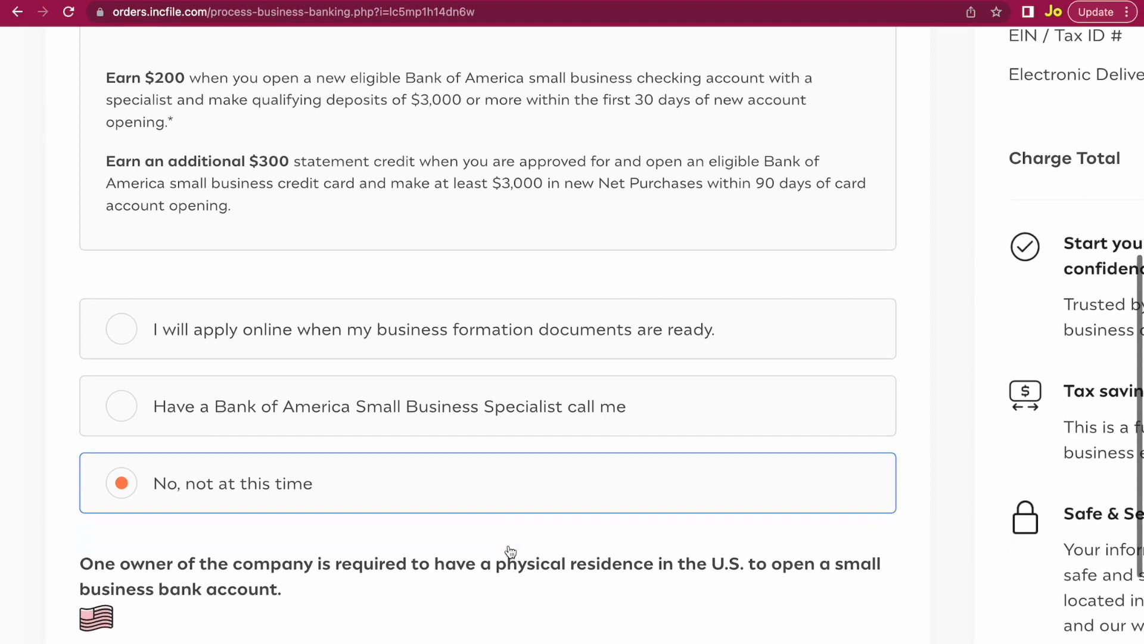
{"action": "scroll", "coordinate": [511, 551], "scroll_direction": "down", "scroll_amount": 6}
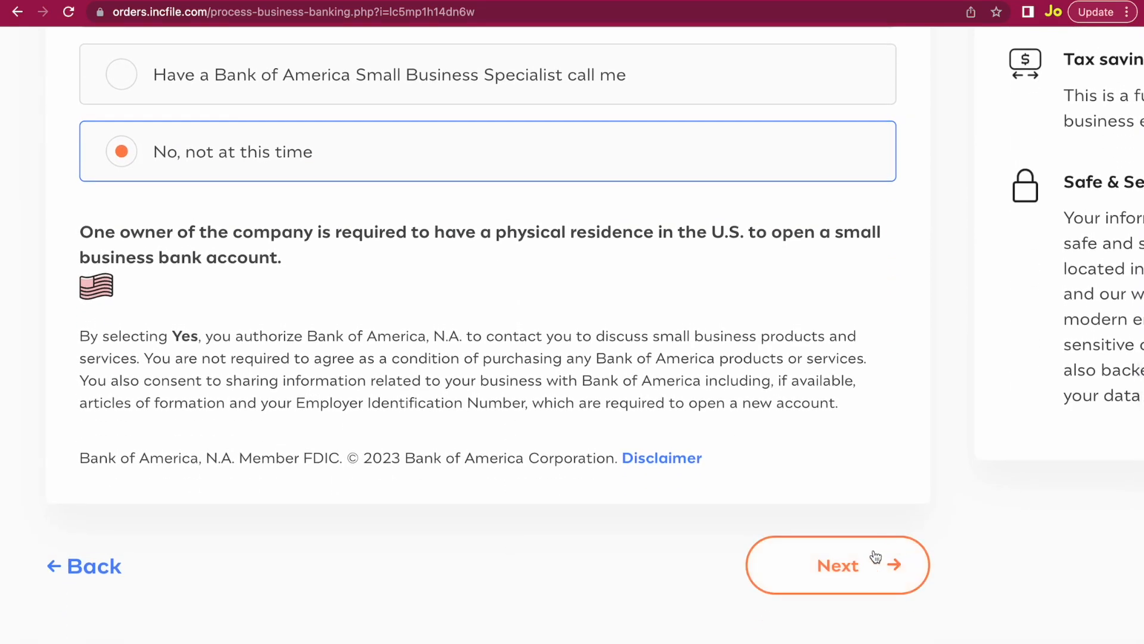
{"action": "left_click", "coordinate": [876, 557]}
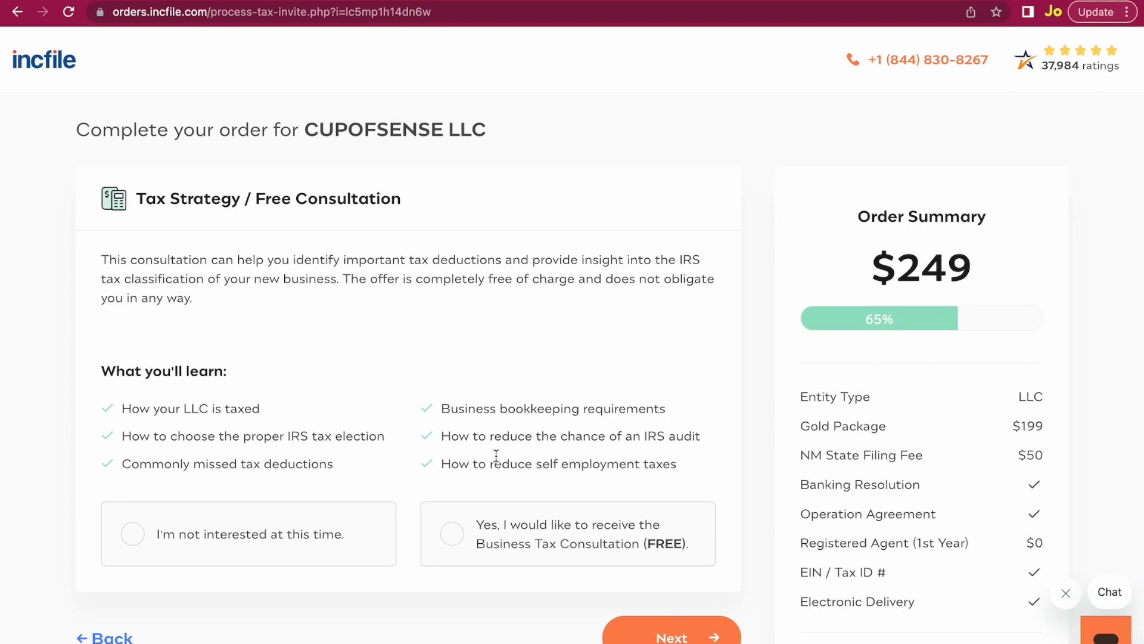
Opt in to the free Business Tax Consultation and go on to Business Licenses and Permits.
{"action": "scroll", "coordinate": [496, 454], "scroll_direction": "down", "scroll_amount": 2}
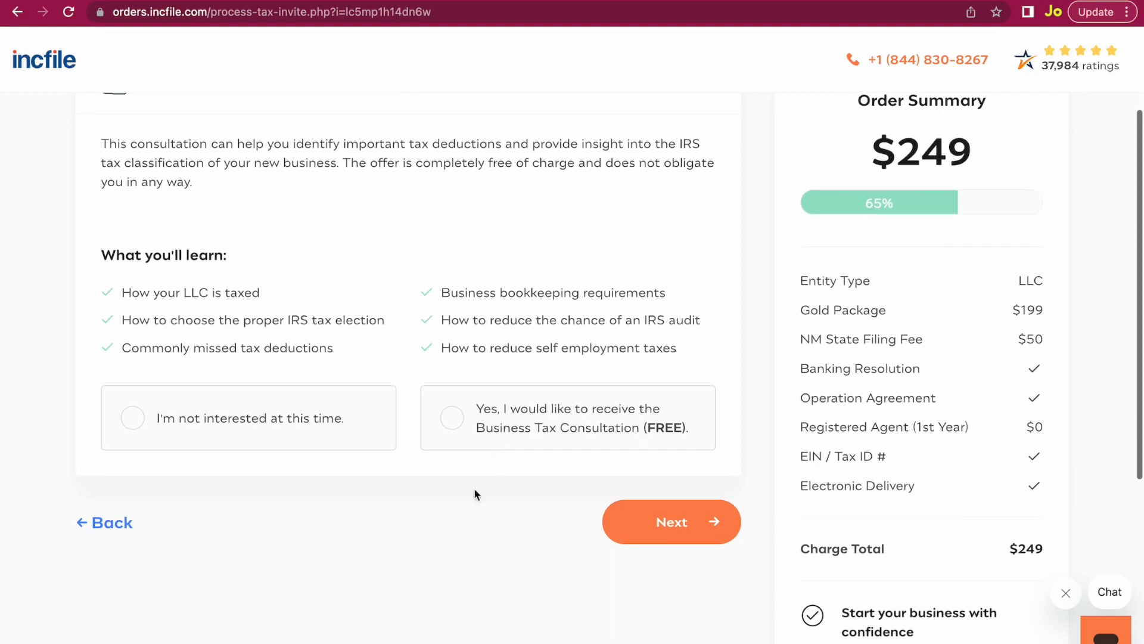
{"action": "left_click", "coordinate": [514, 434]}
{"action": "scroll", "coordinate": [619, 541], "scroll_direction": "down", "scroll_amount": 1}
{"action": "left_click", "coordinate": [210, 367]}
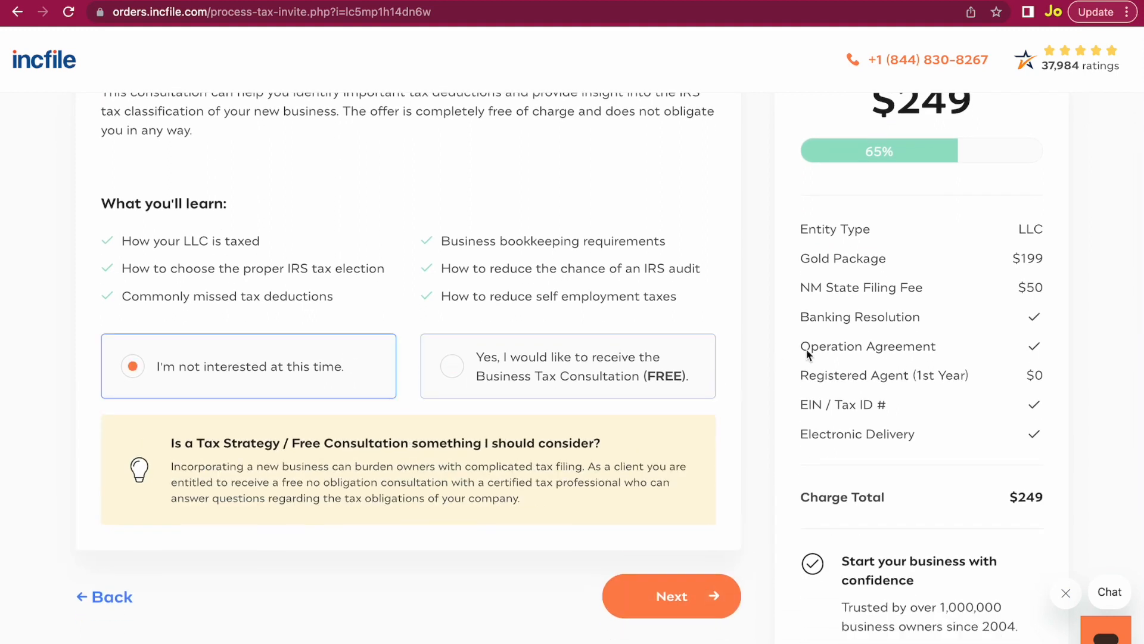
{"action": "left_click", "coordinate": [475, 376]}
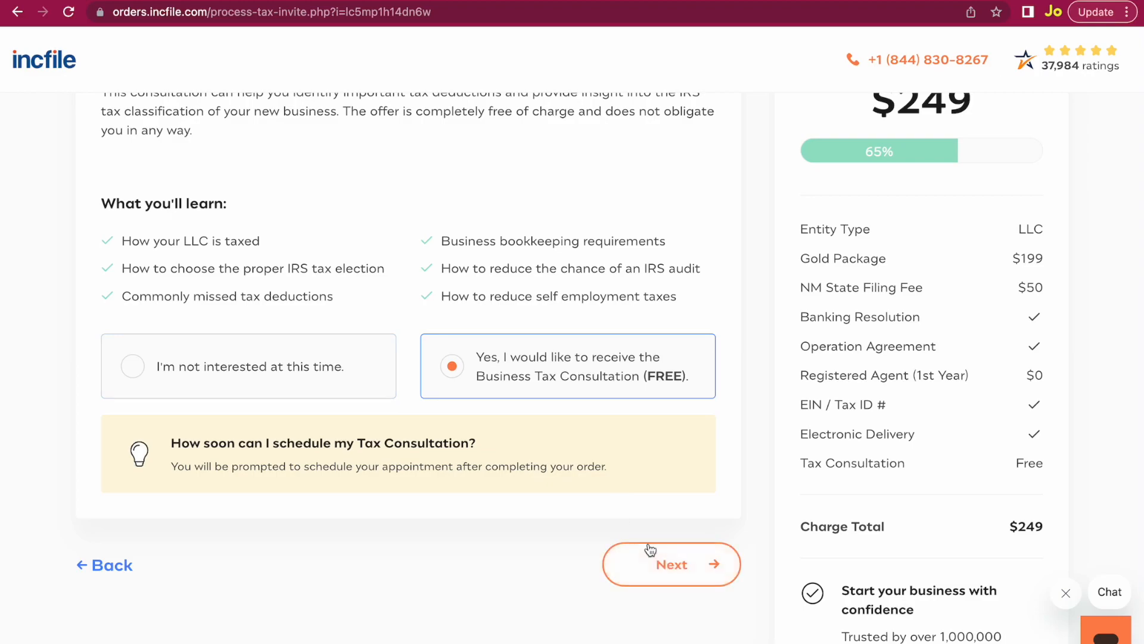
{"action": "left_click", "coordinate": [651, 549]}
{"action": "scroll", "coordinate": [653, 567], "scroll_direction": "down", "scroll_amount": 1}
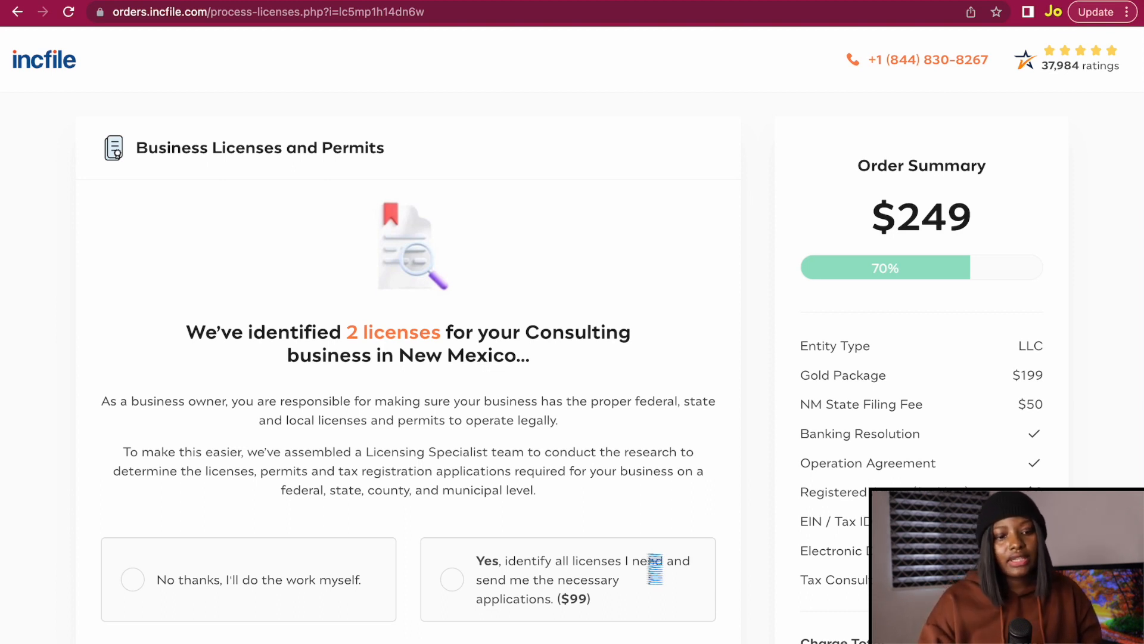
Choose 'No thanks, I'll do the work myself' for the $99 license research and continue to payment.
{"action": "scroll", "coordinate": [656, 569], "scroll_direction": "down", "scroll_amount": 1}
{"action": "left_click", "coordinate": [298, 526]}
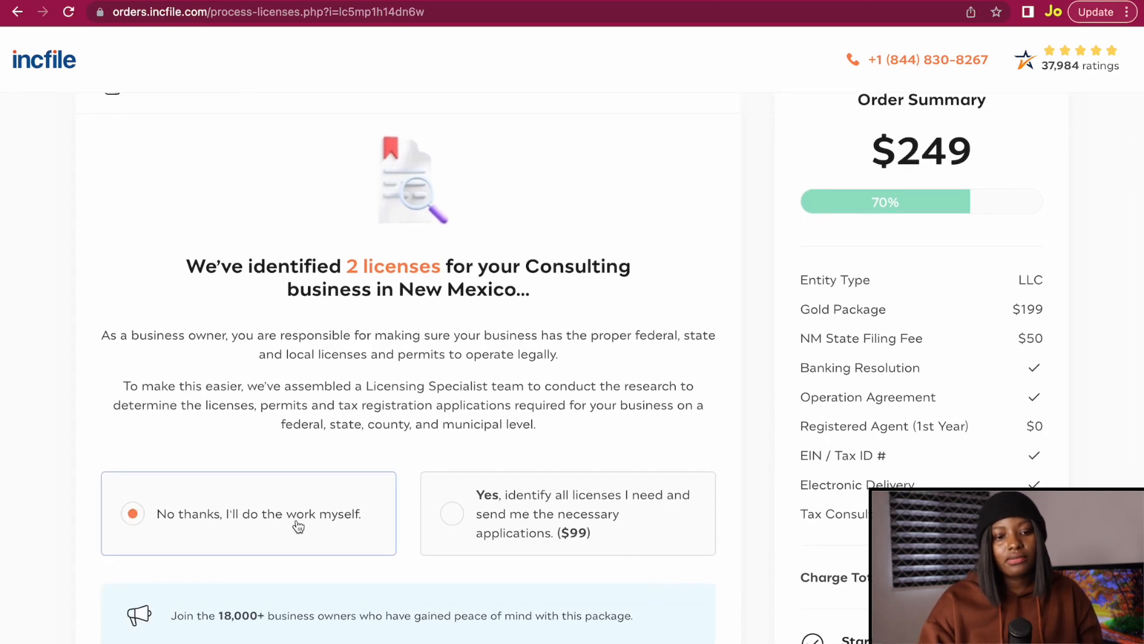
{"action": "scroll", "coordinate": [755, 568], "scroll_direction": "down", "scroll_amount": 2}
{"action": "scroll", "coordinate": [755, 570], "scroll_direction": "down", "scroll_amount": 3}
{"action": "left_click", "coordinate": [689, 551]}
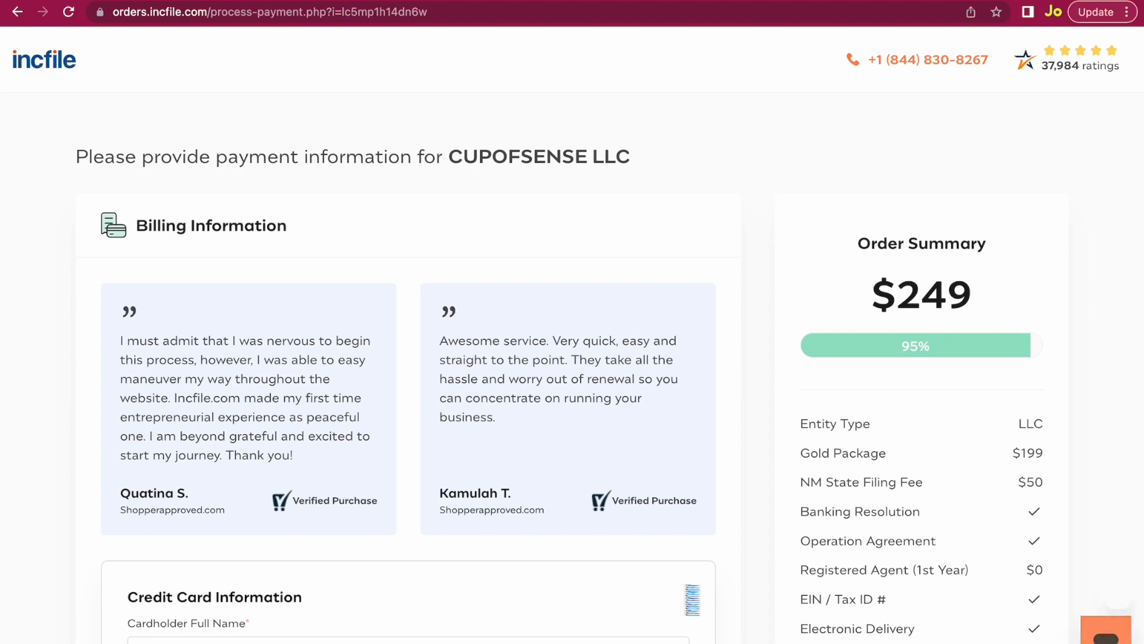
Tick 'I Agree To The Legal Statement And Cancellation Policy' at the bottom of the payment page.
{"action": "scroll", "coordinate": [572, 358], "scroll_direction": "down", "scroll_amount": 8}
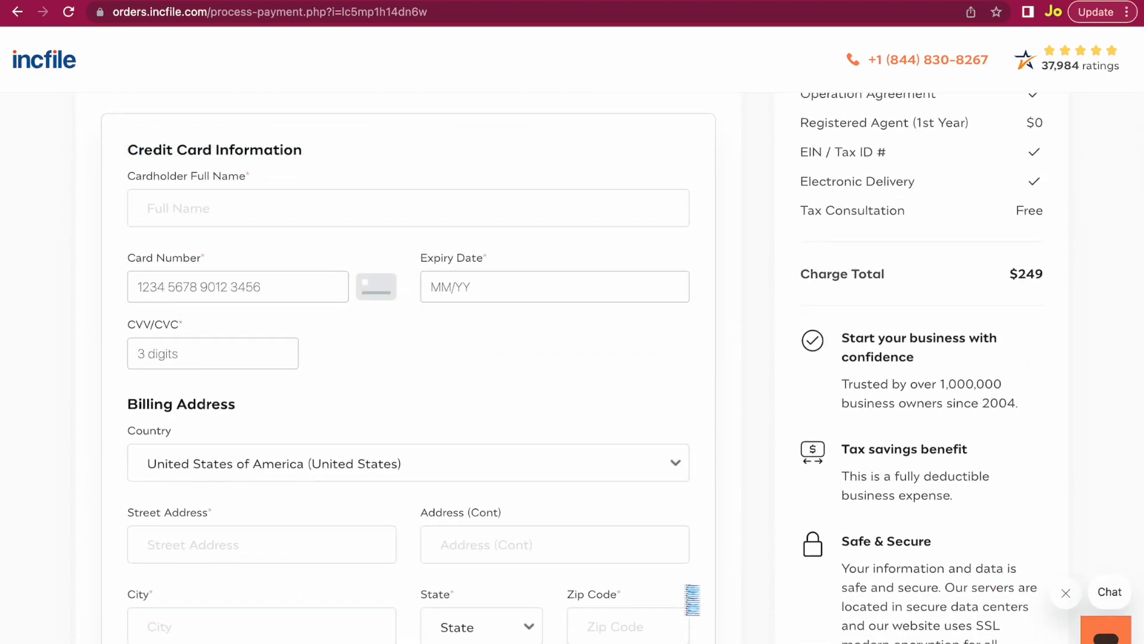
{"action": "scroll", "coordinate": [257, 371], "scroll_direction": "down", "scroll_amount": 2}
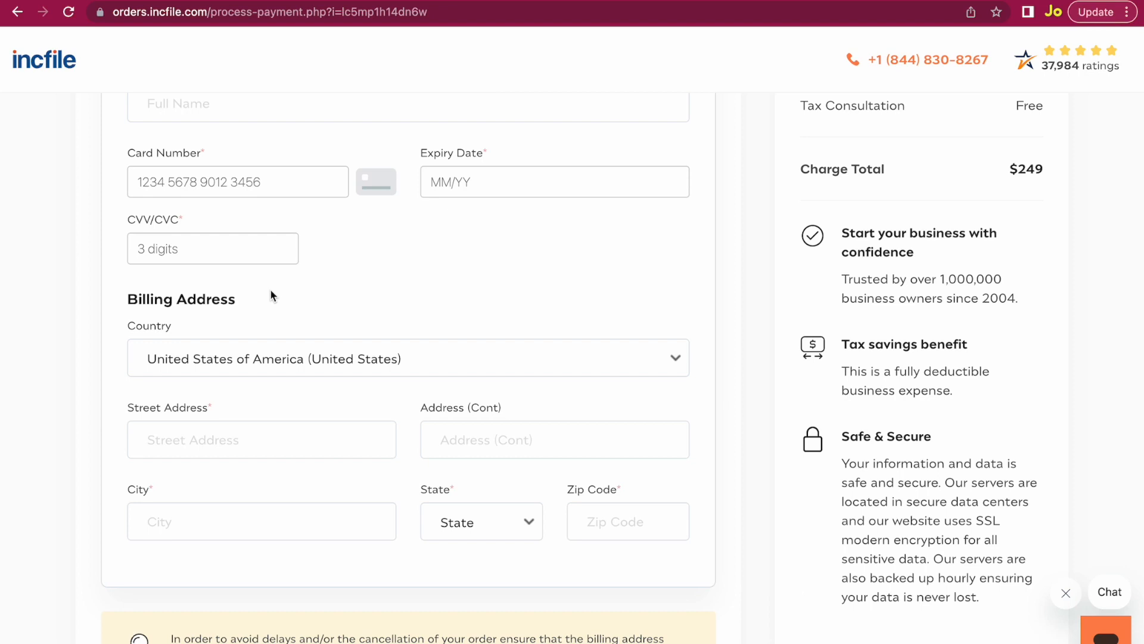
{"action": "scroll", "coordinate": [270, 288], "scroll_direction": "down", "scroll_amount": 5}
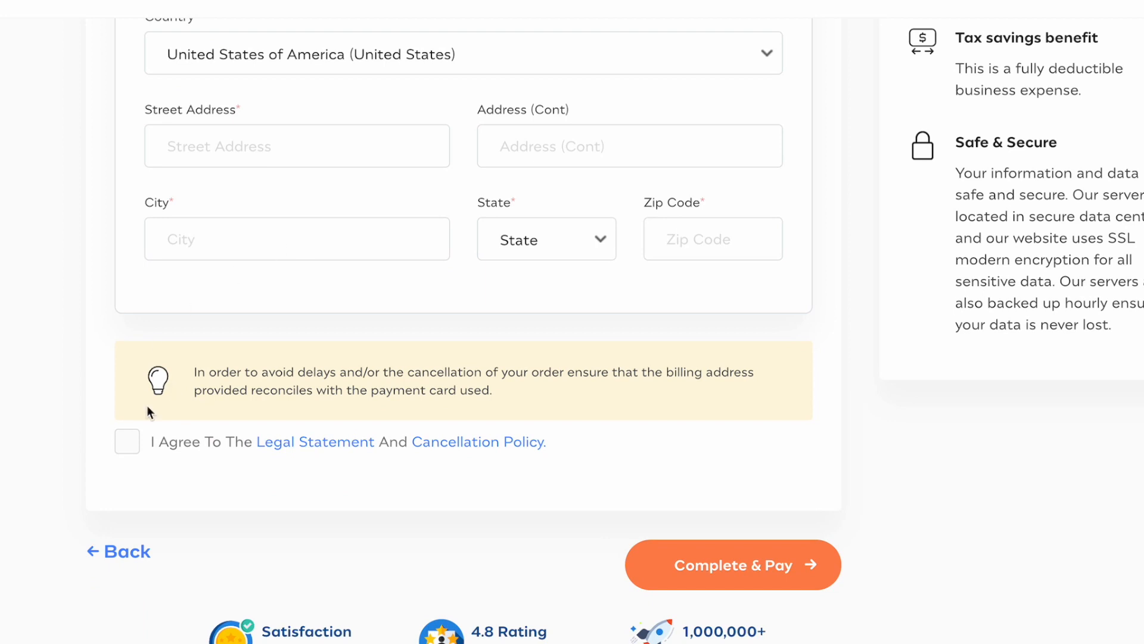
{"action": "left_click", "coordinate": [119, 448]}
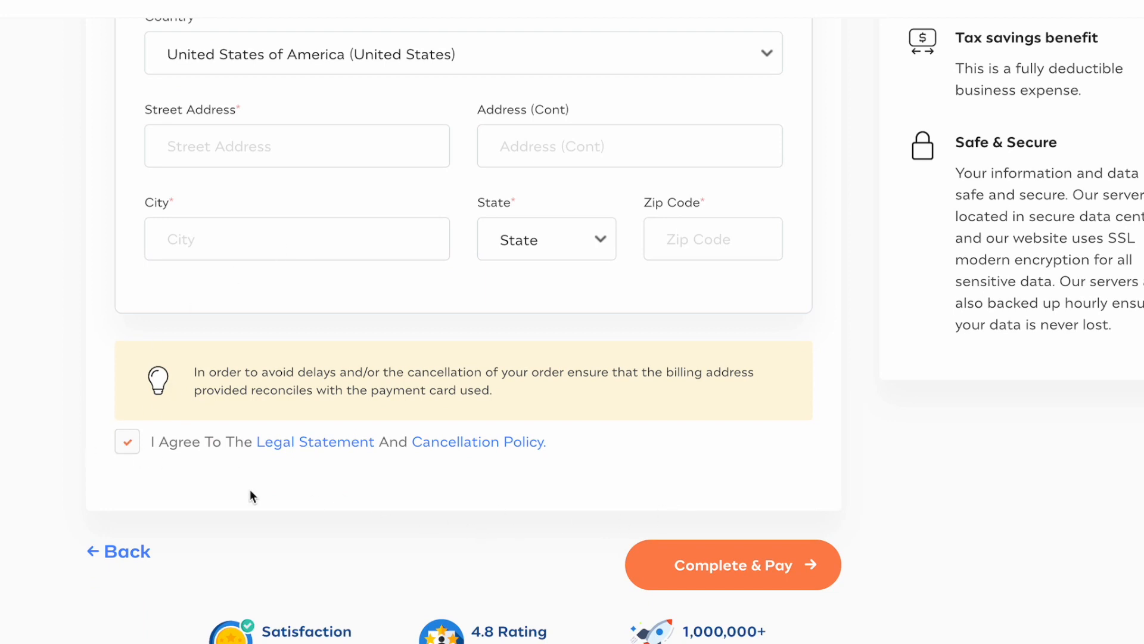